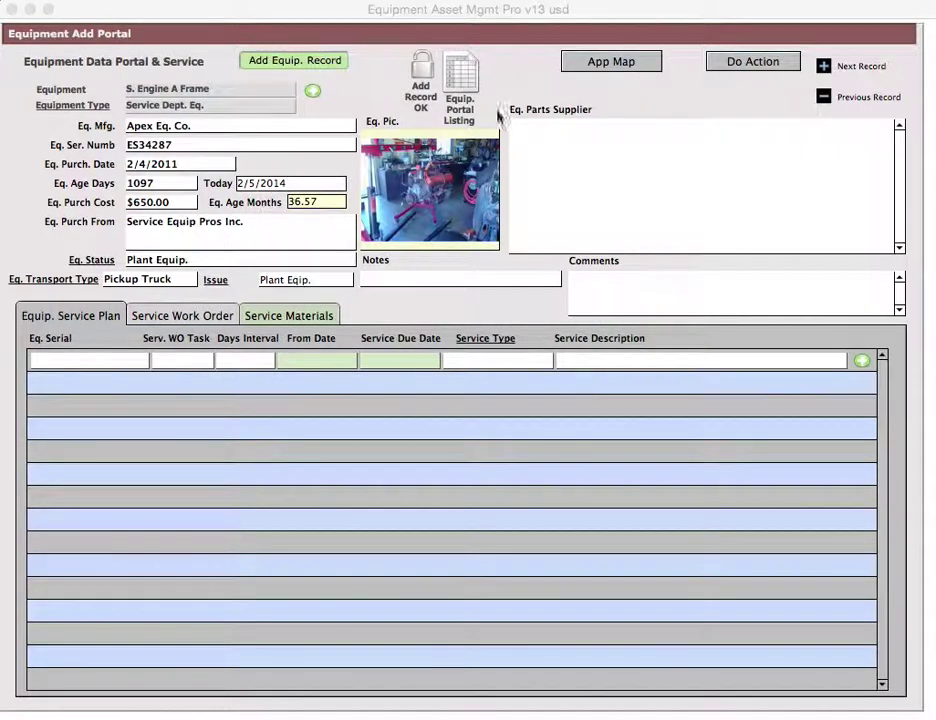
Step: Browse the layout navigation map and equipment list, keeping the S. Engine A Frame record loaded
click(589, 64)
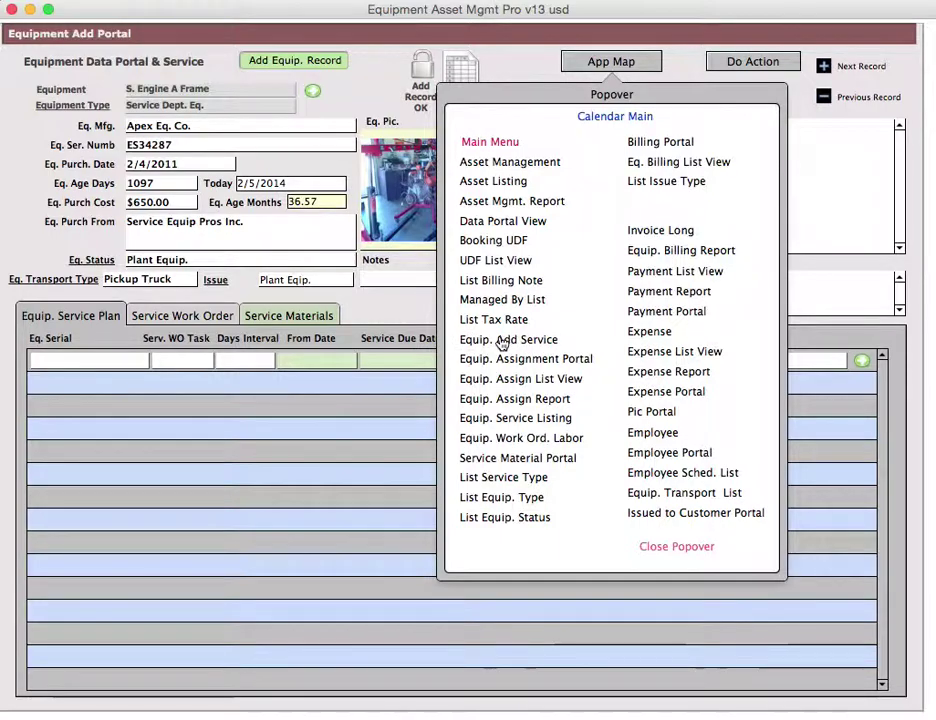
click(378, 88)
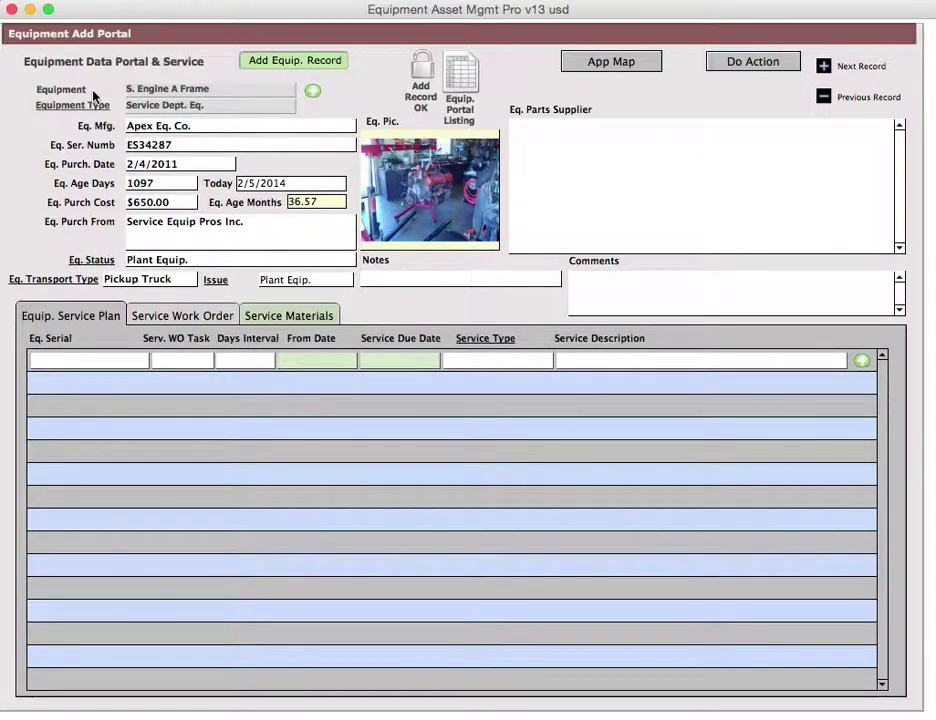
click(172, 92)
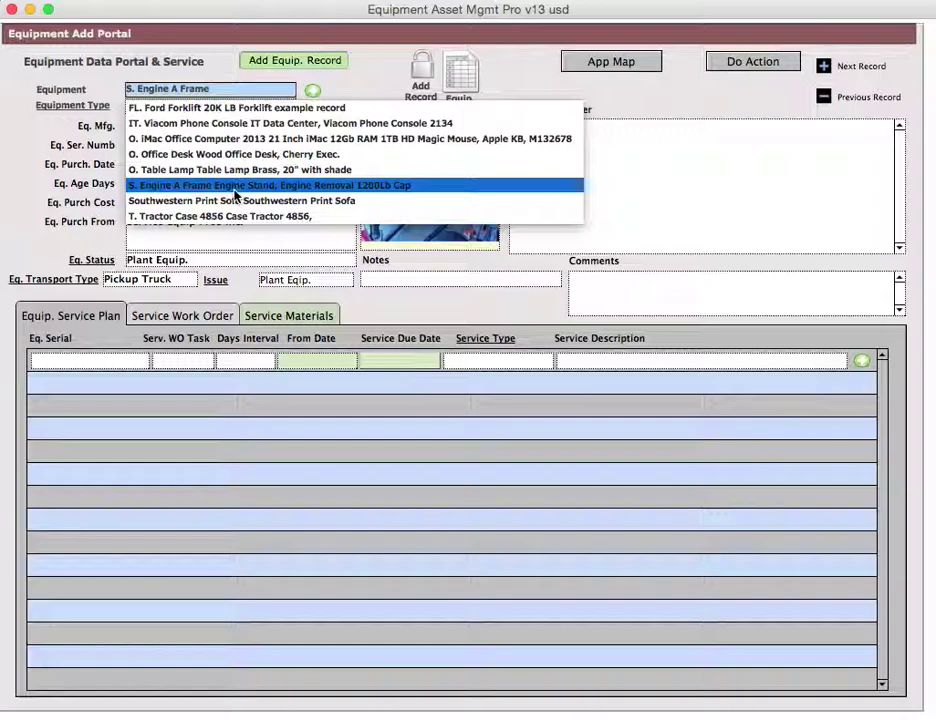
click(297, 93)
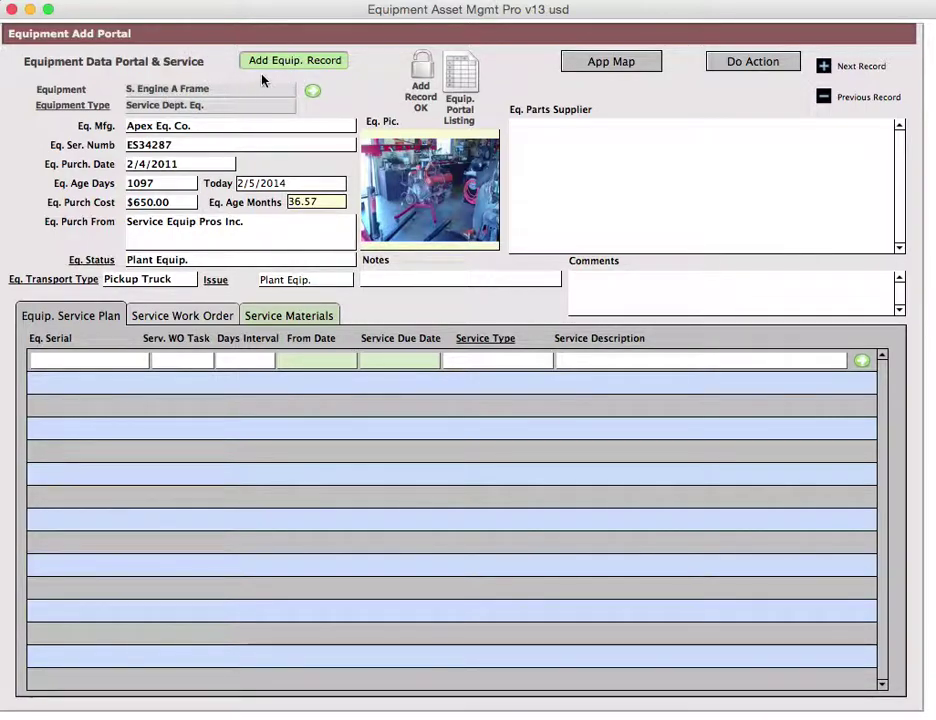
click(152, 90)
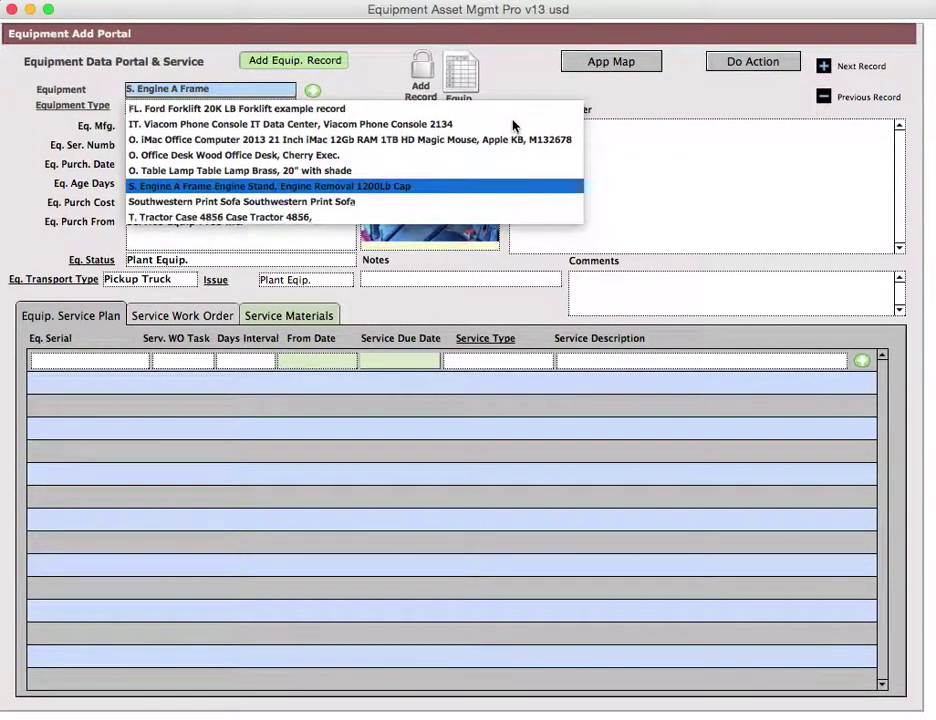
click(530, 75)
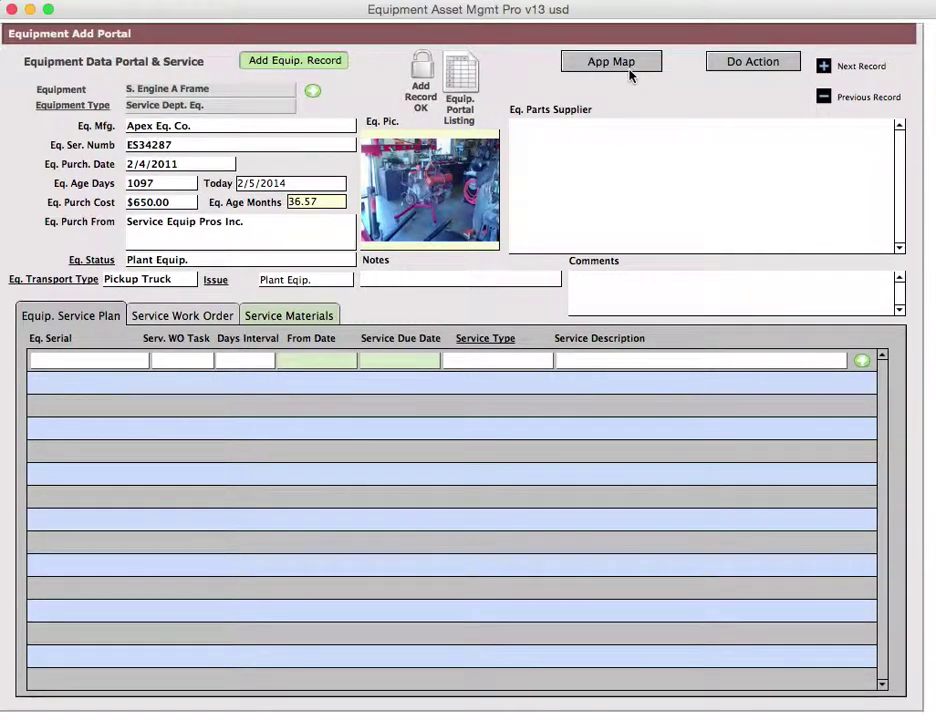
Step: Check the record actions, then advance to the T. Tractor Case 4856 record
click(753, 68)
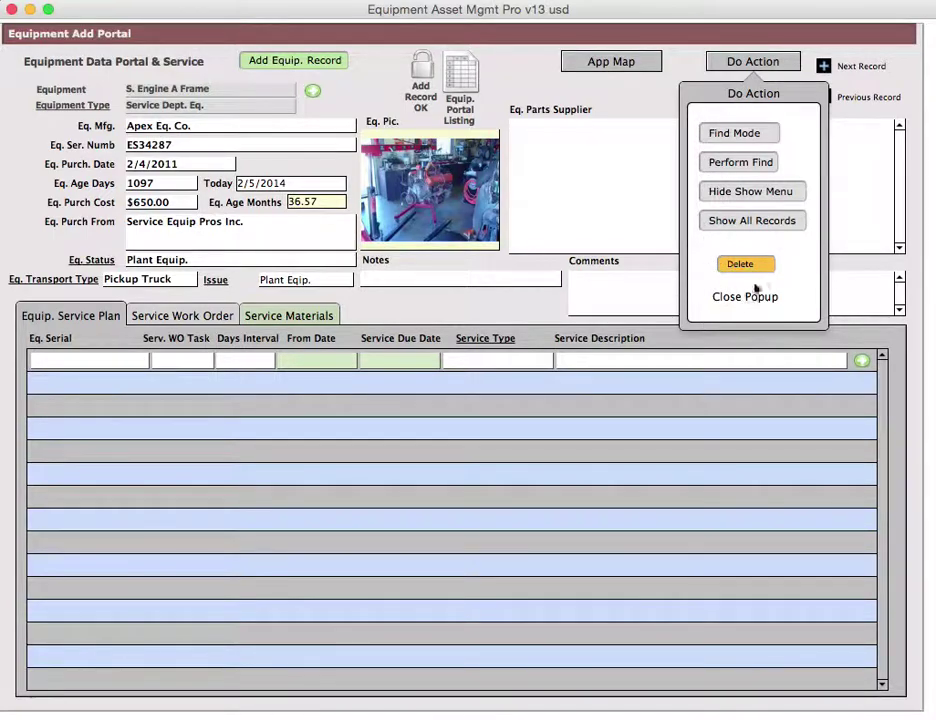
click(650, 95)
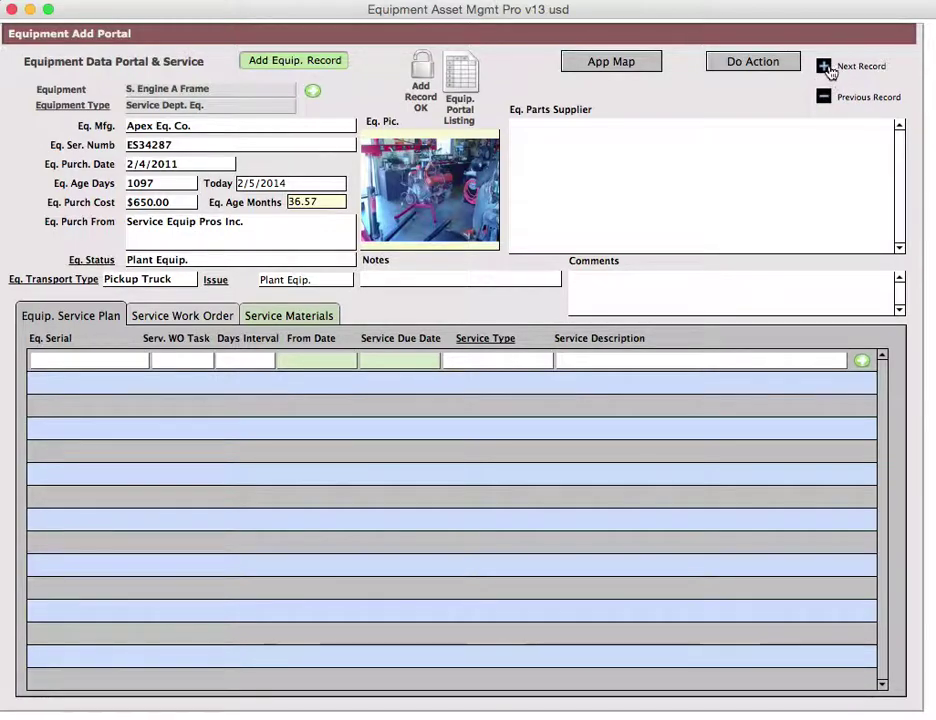
click(823, 66)
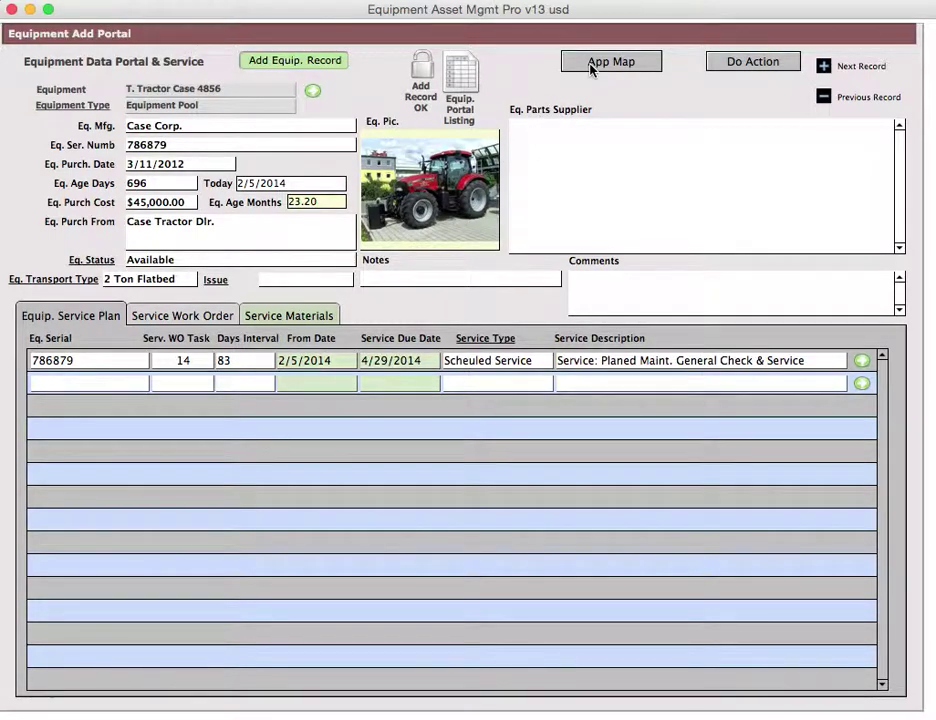
click(210, 92)
key(Return)
click(740, 64)
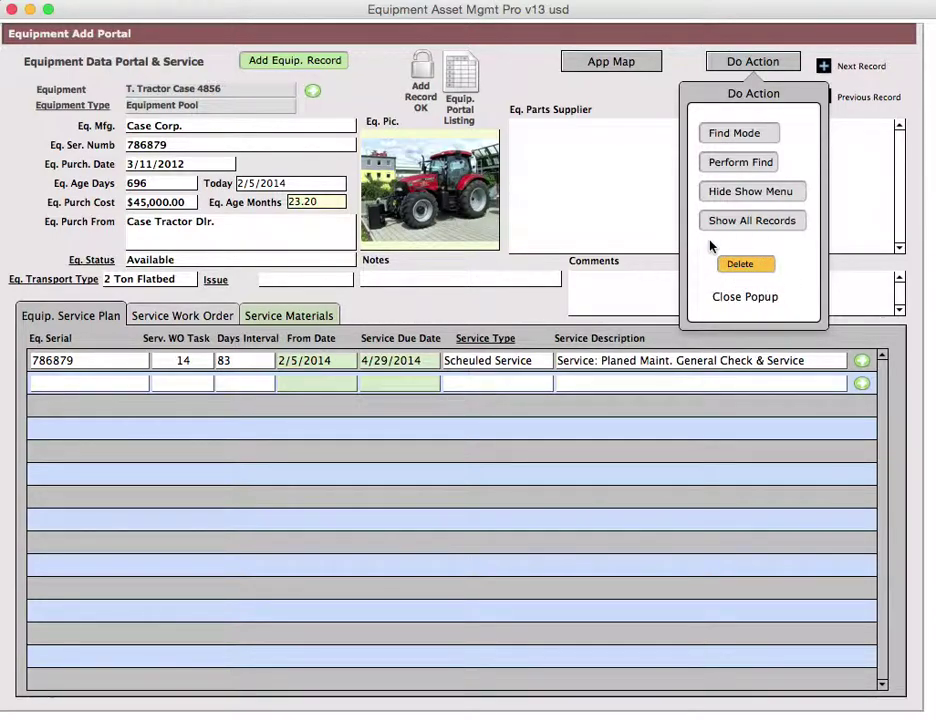
click(652, 267)
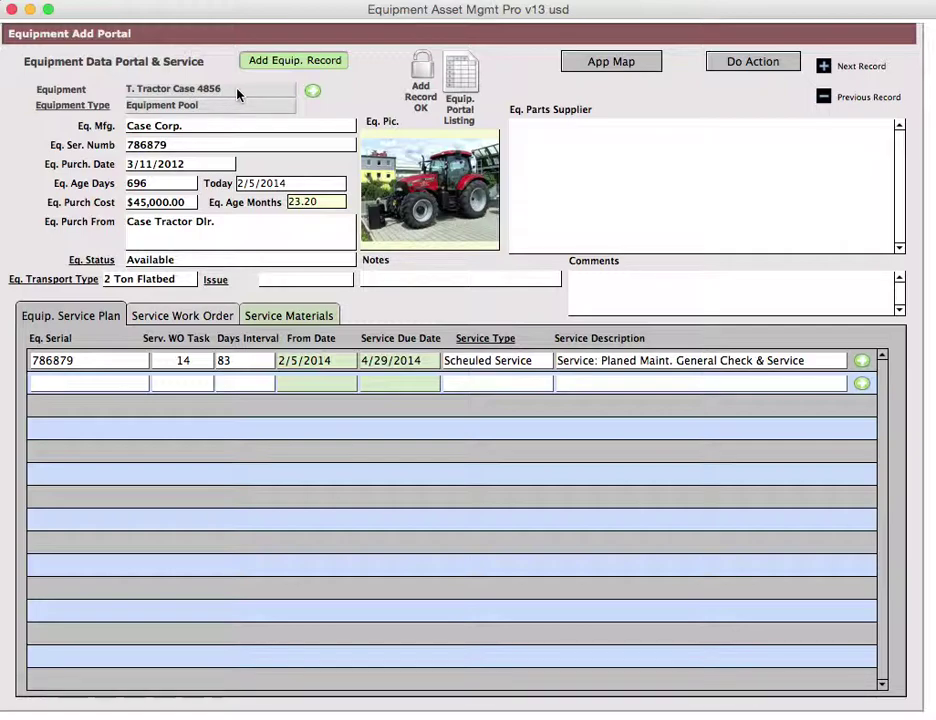
click(148, 92)
click(157, 216)
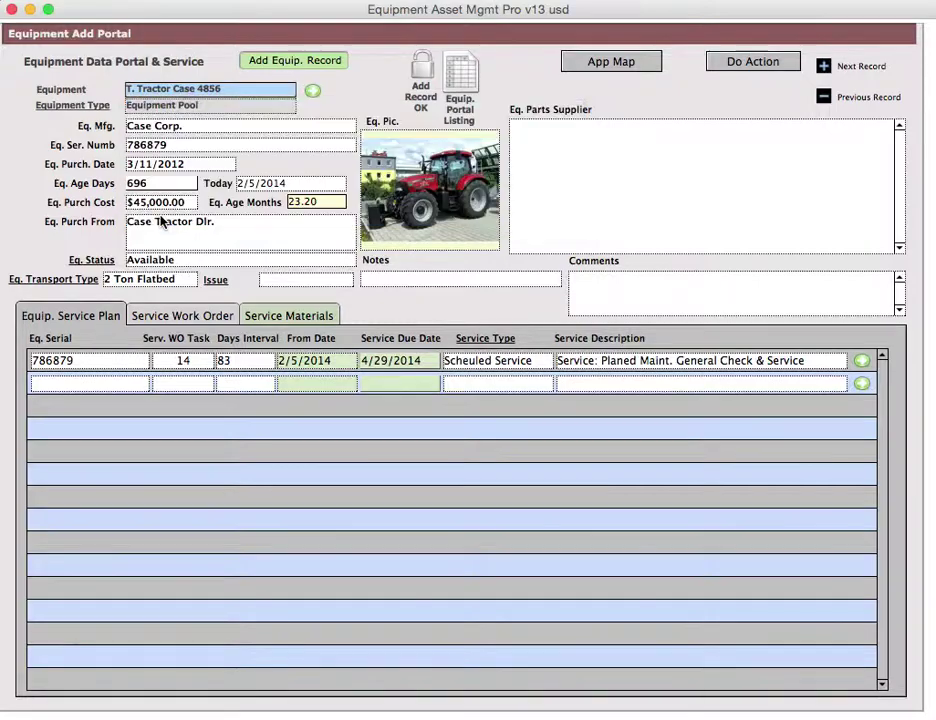
key(Tab)
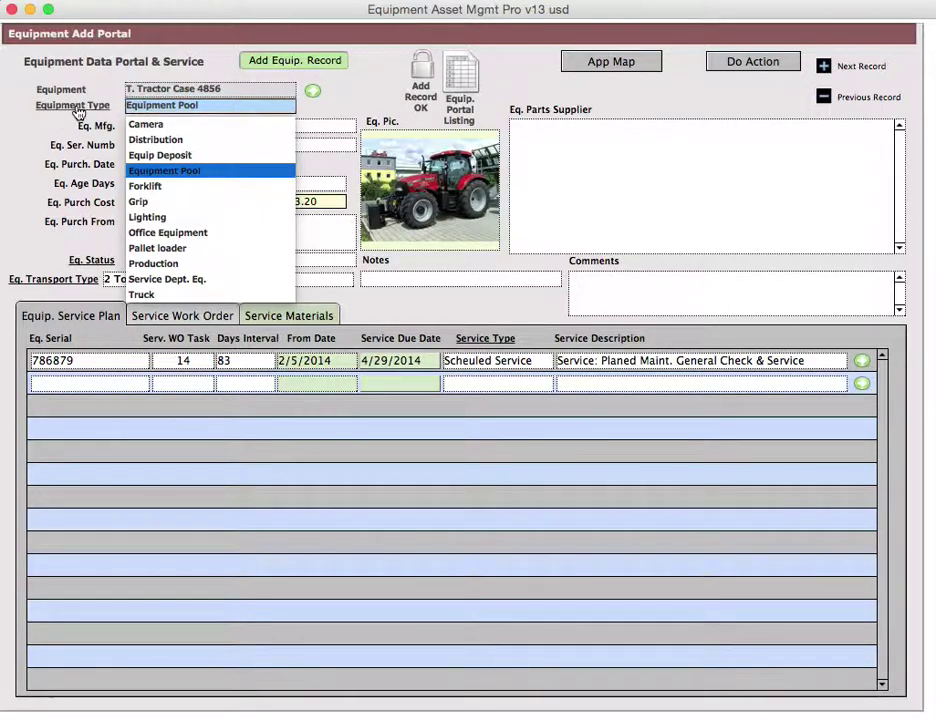
click(60, 100)
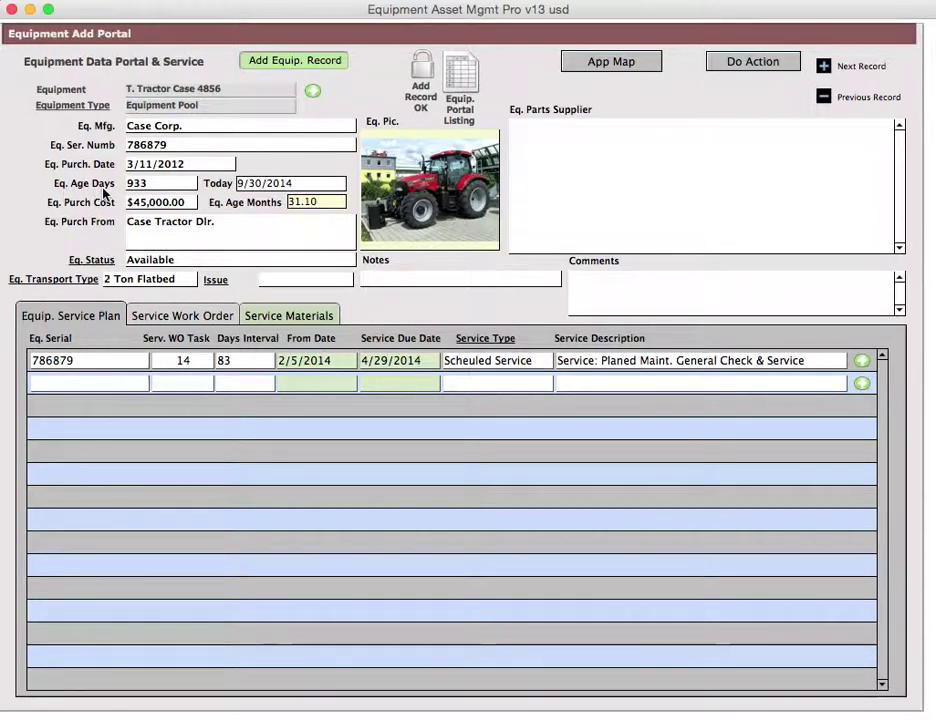
click(263, 183)
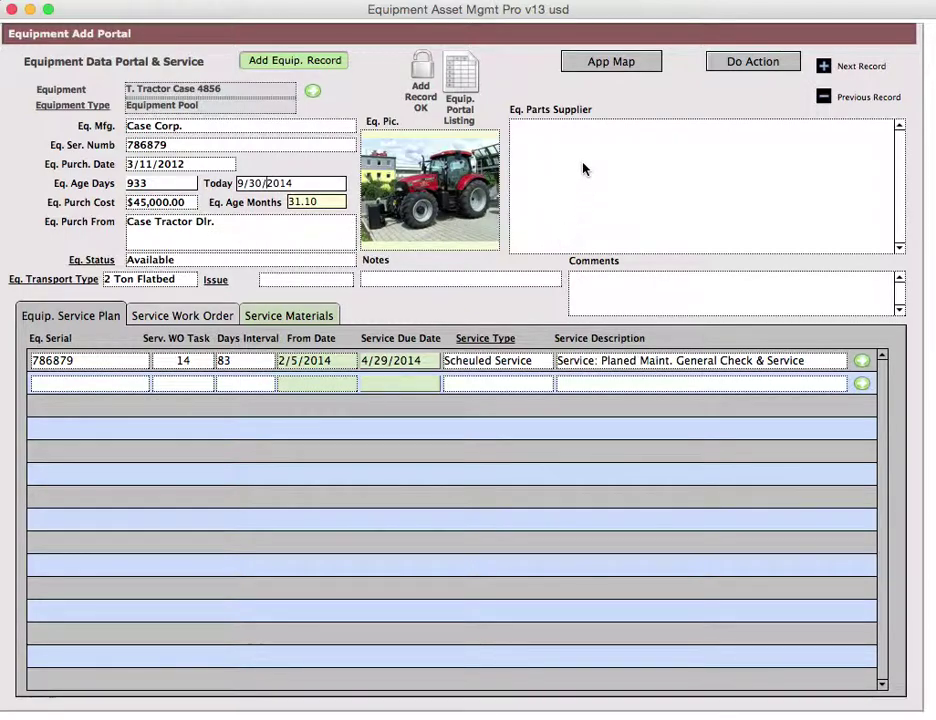
right_click(421, 177)
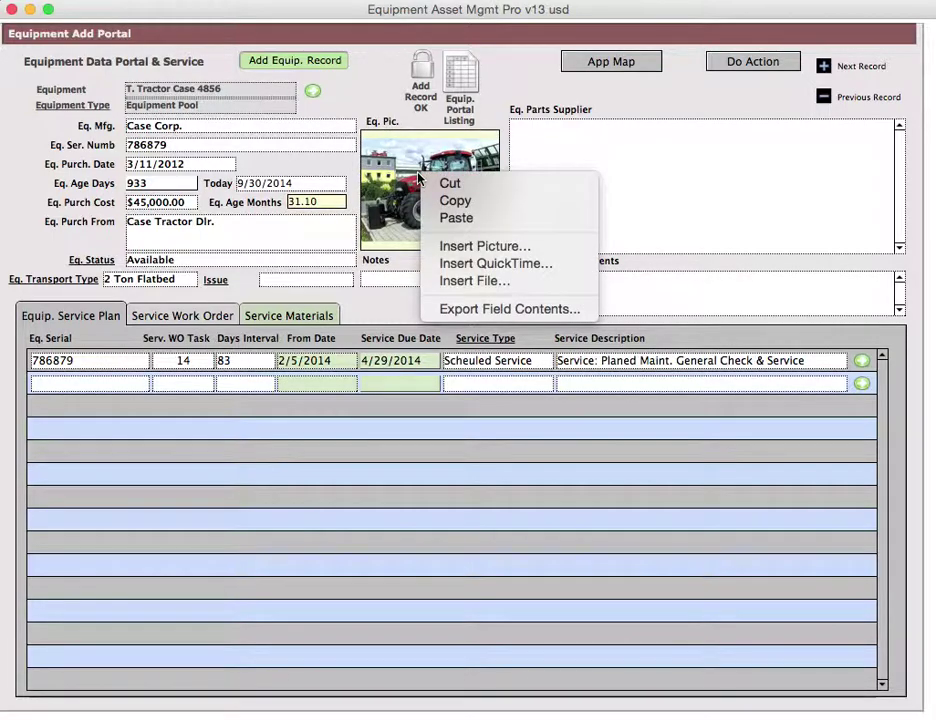
click(391, 232)
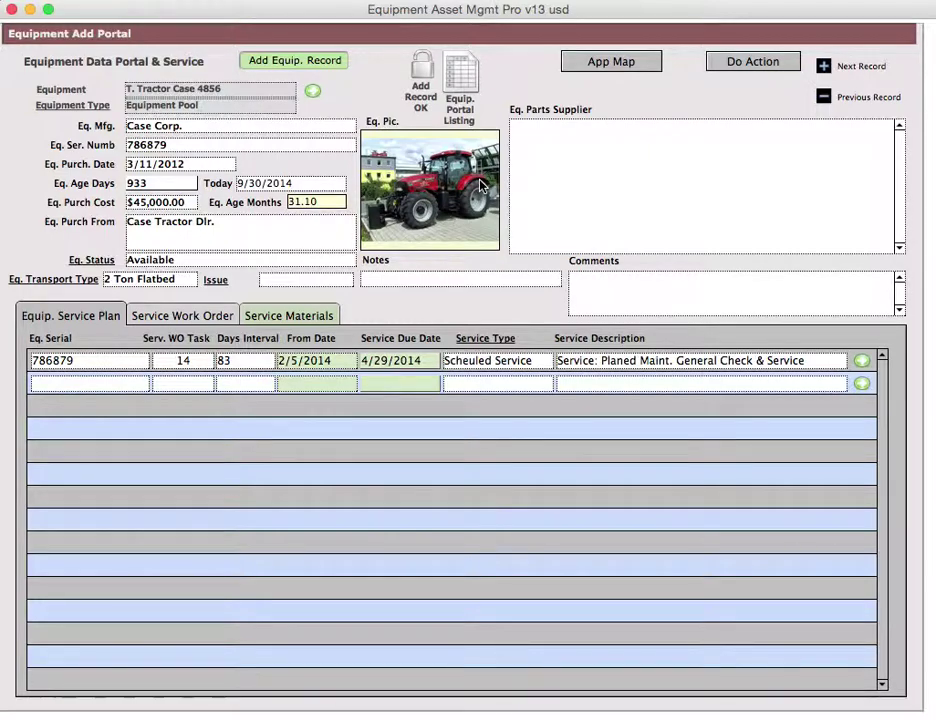
click(543, 134)
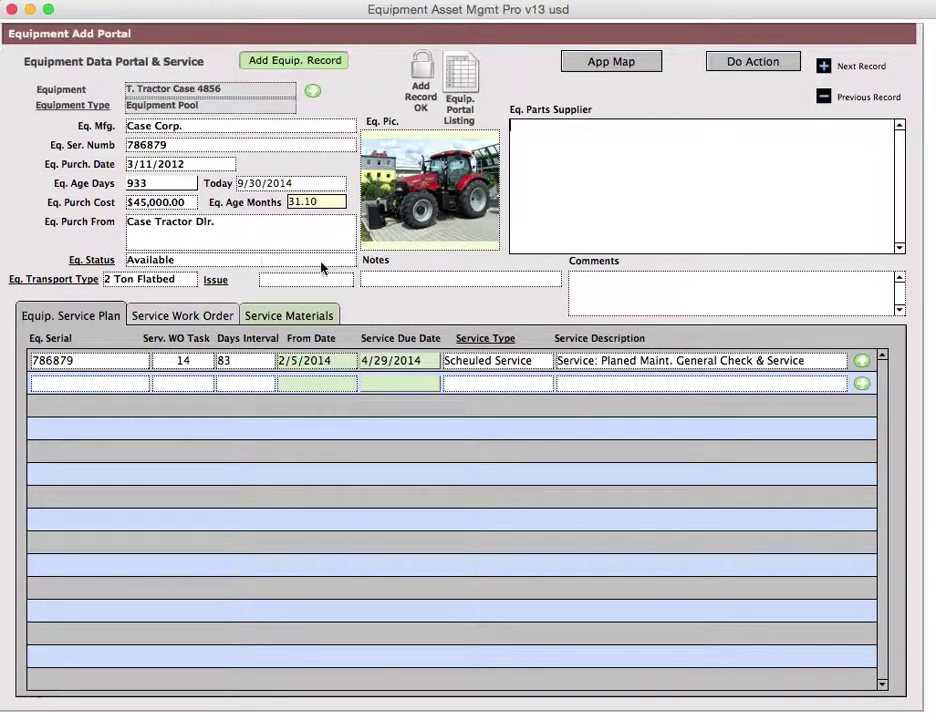
click(610, 292)
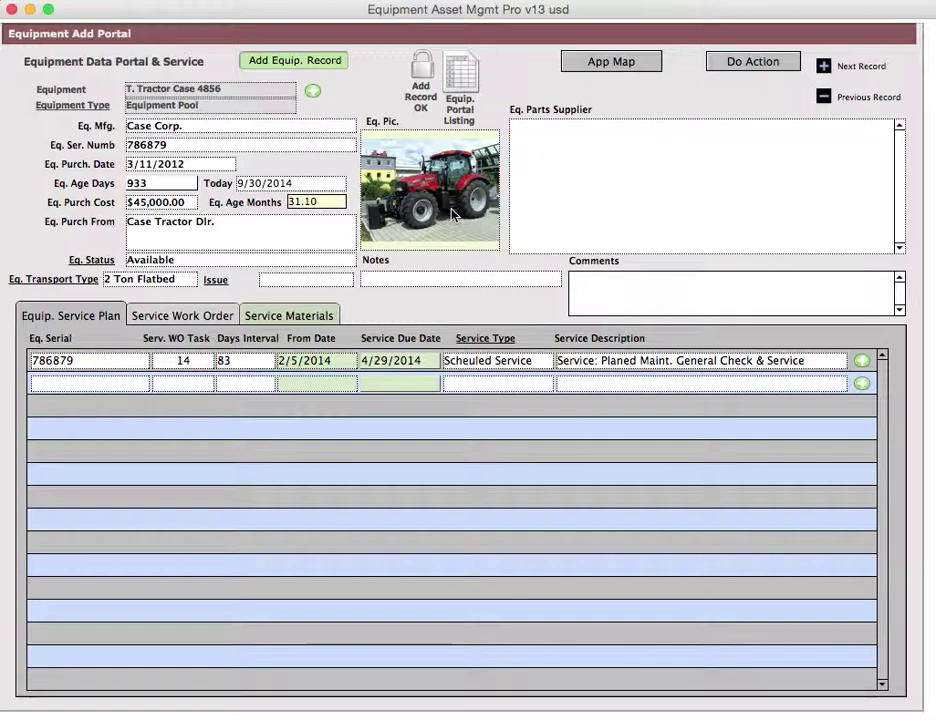
click(601, 294)
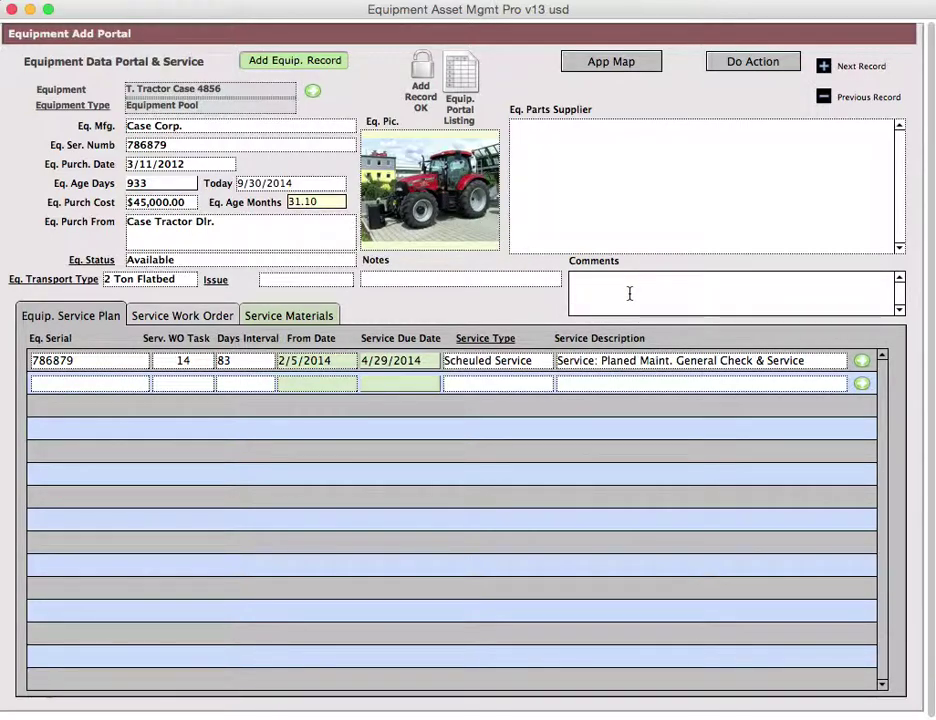
Step: Check the Notes value list choices, then go to the List Issue Type layout
click(438, 281)
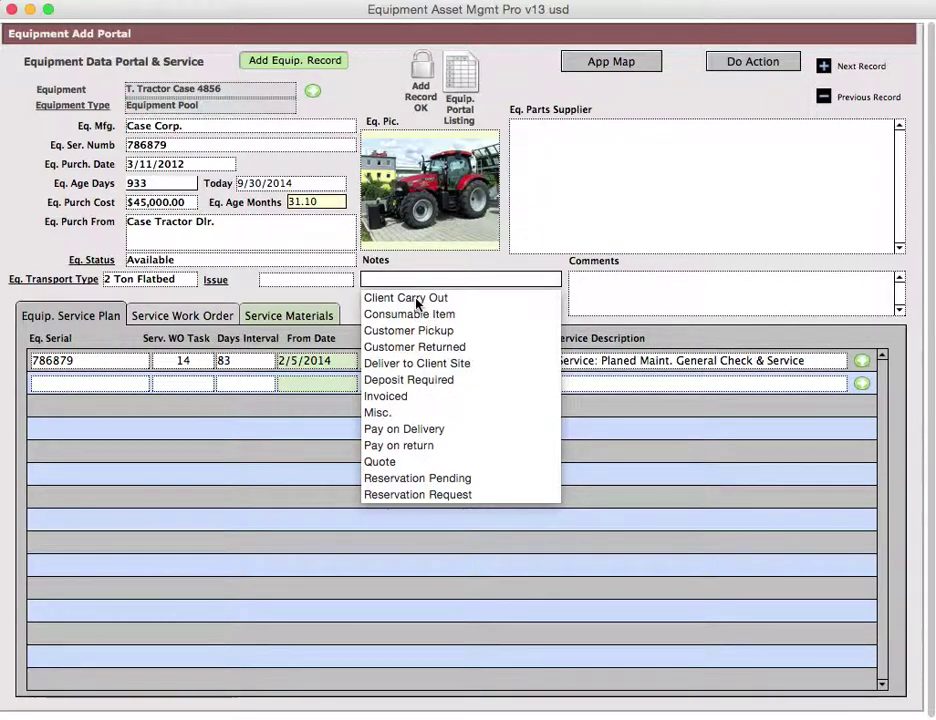
click(231, 280)
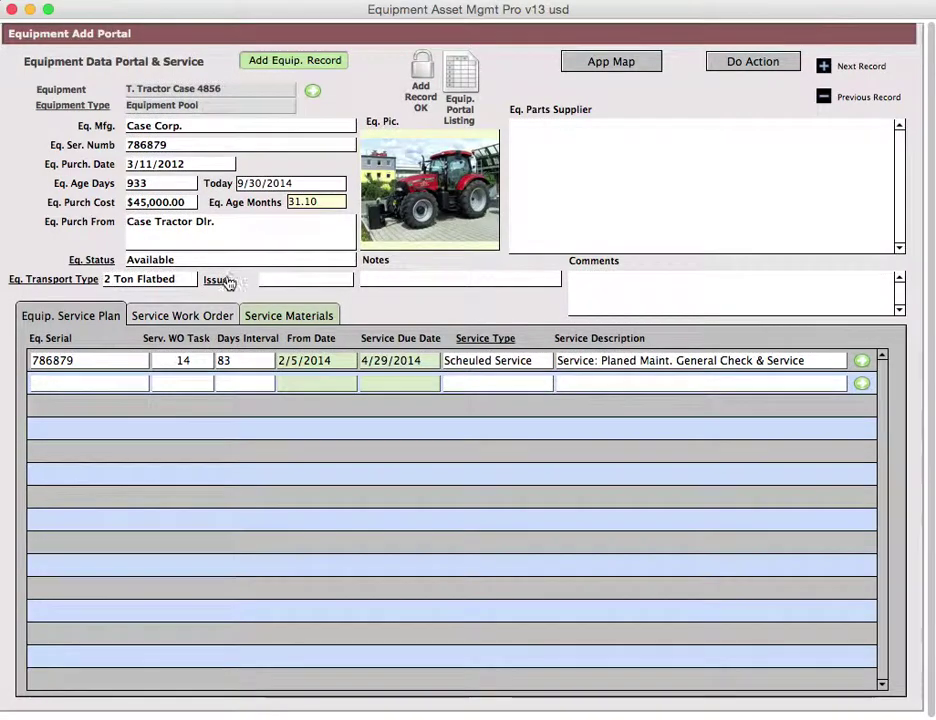
Step: Review the six issue types, Day 24 Hr. to Year, then return to the Equipment Add Portal form
click(224, 286)
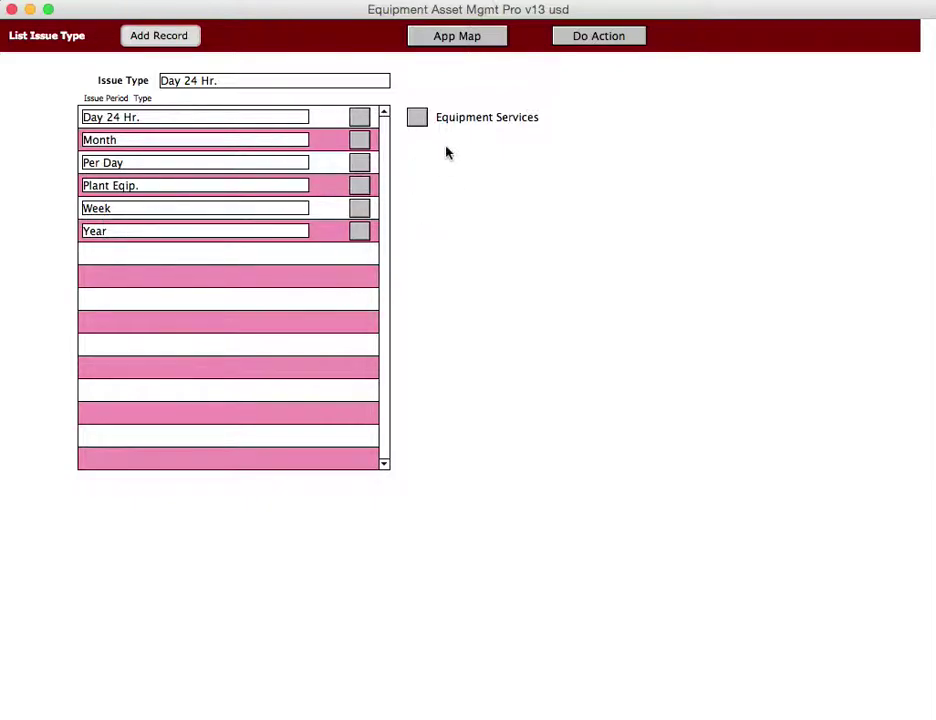
click(424, 118)
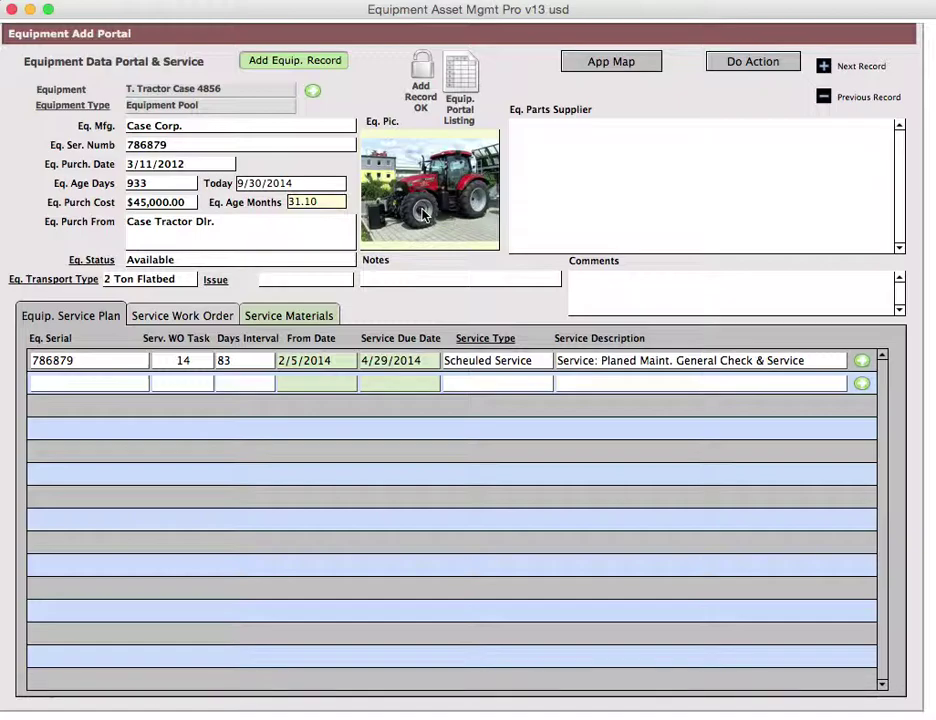
click(165, 284)
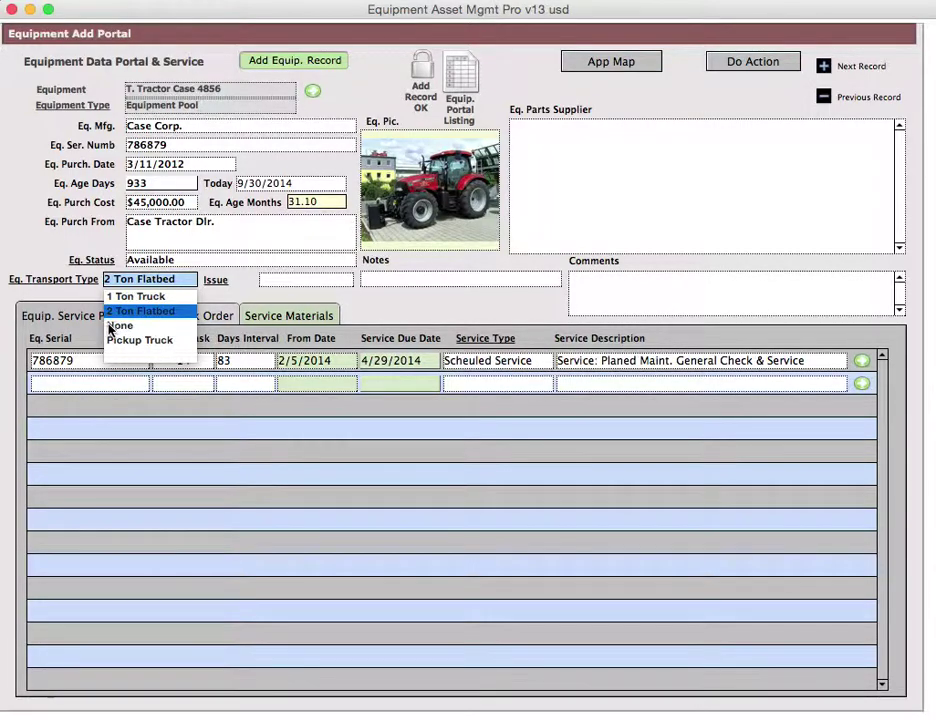
click(66, 264)
click(67, 257)
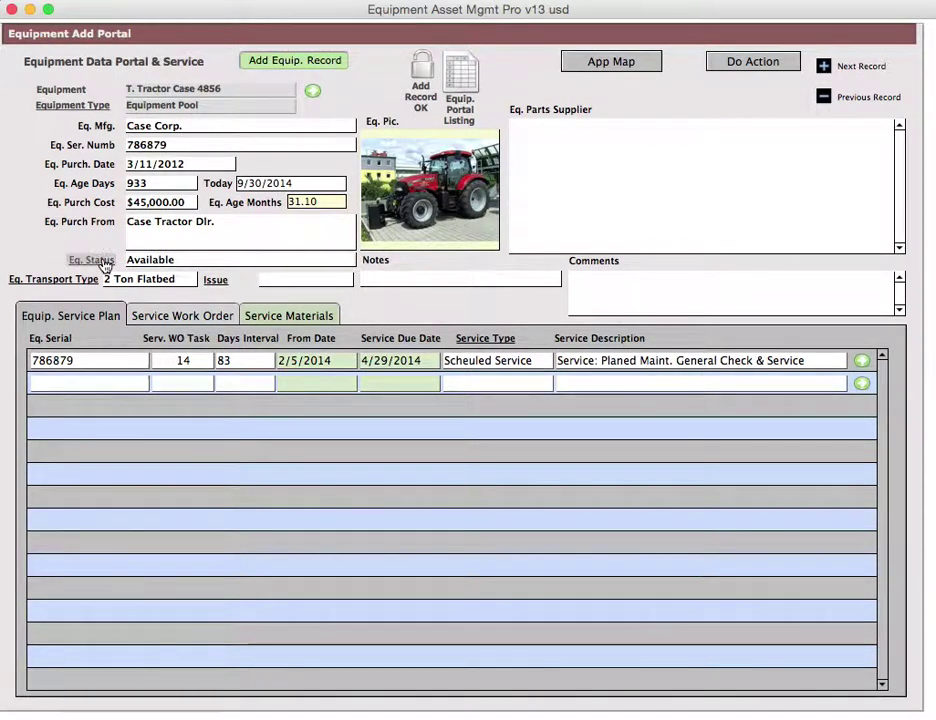
click(103, 261)
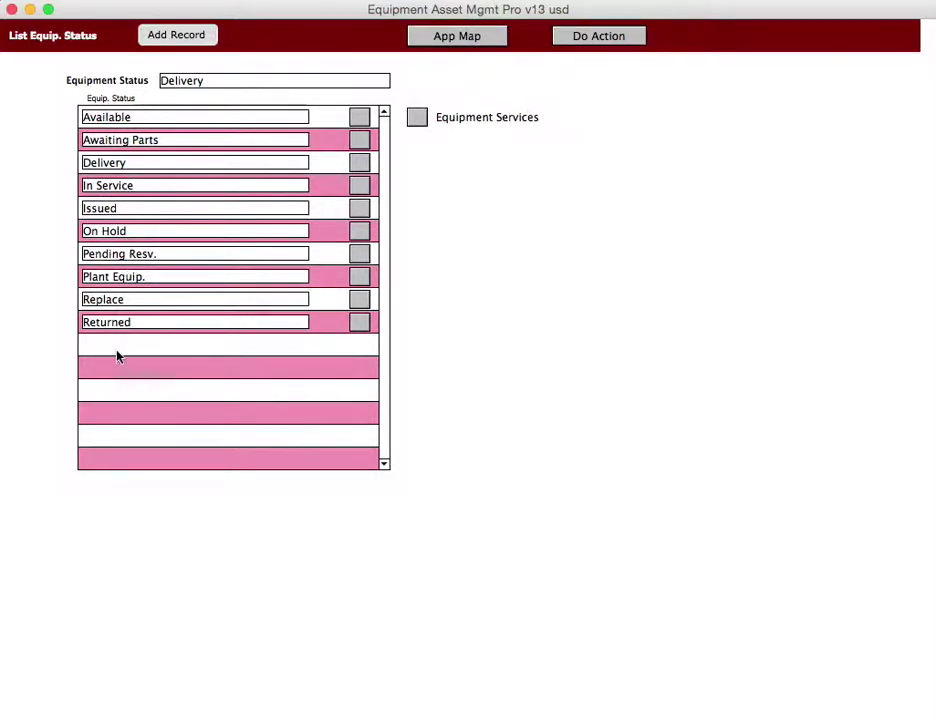
click(420, 118)
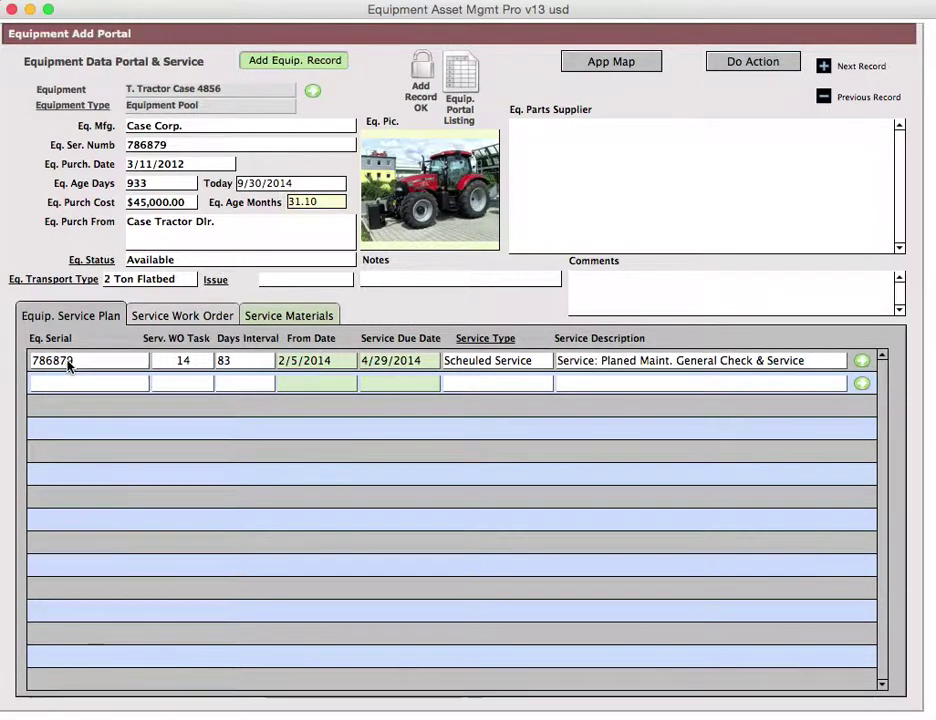
click(68, 366)
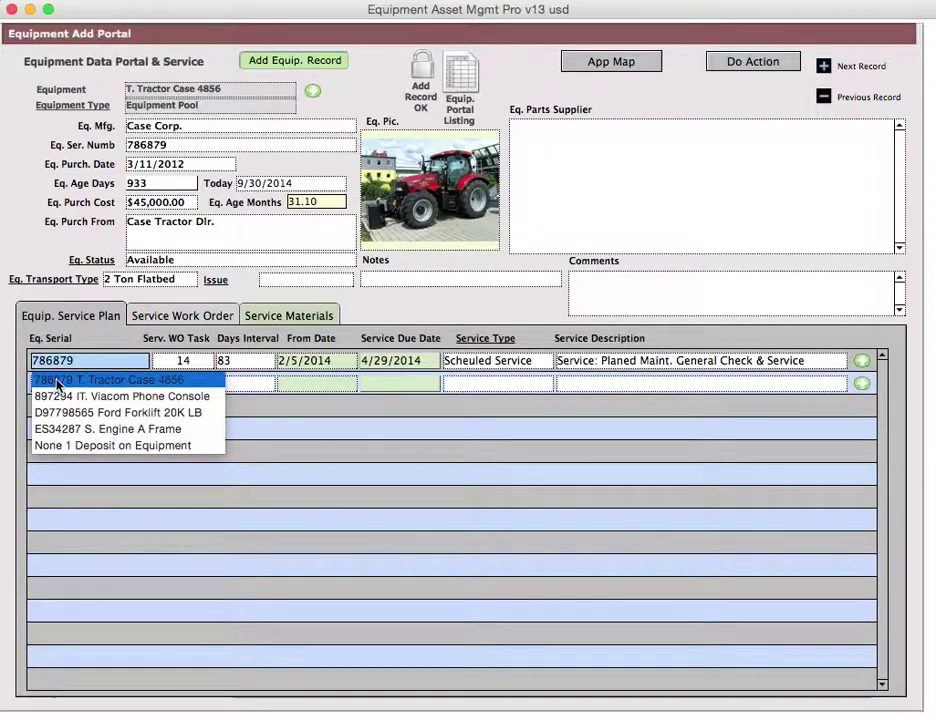
click(127, 382)
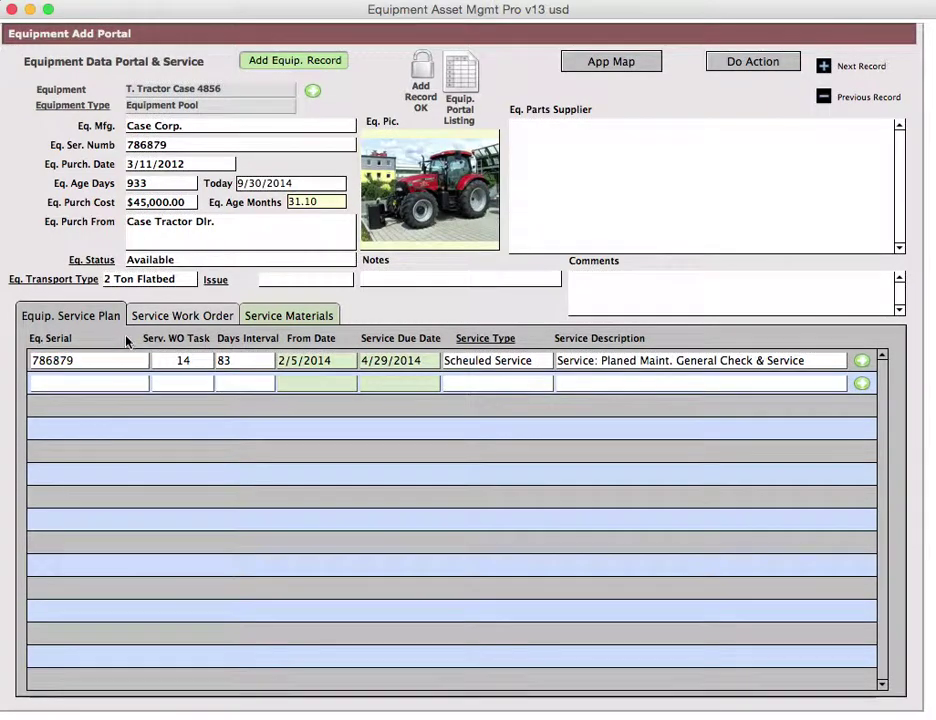
click(183, 366)
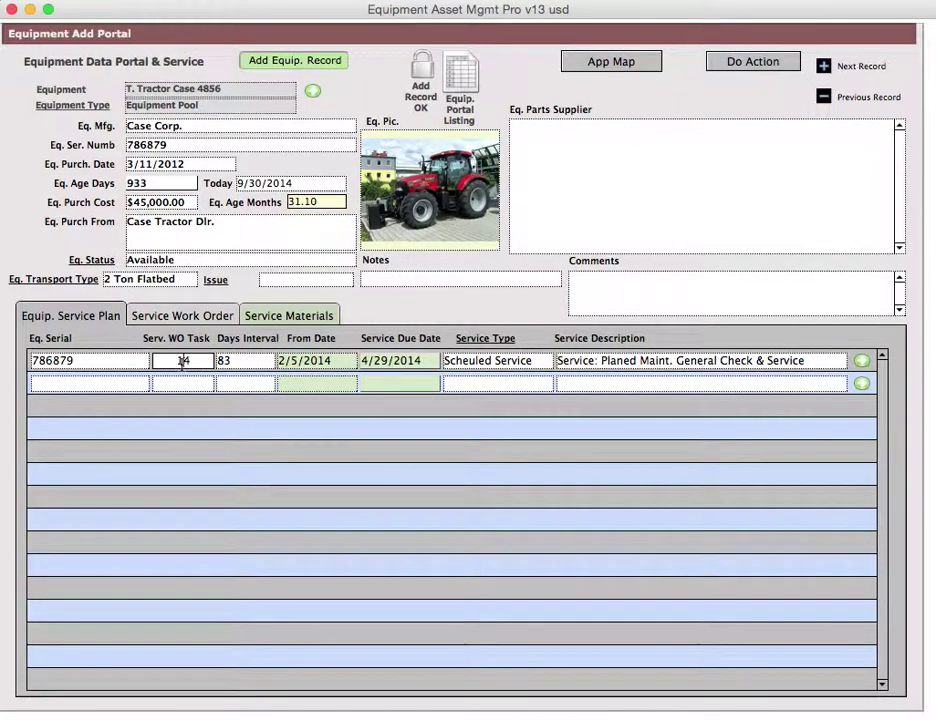
click(157, 345)
click(508, 342)
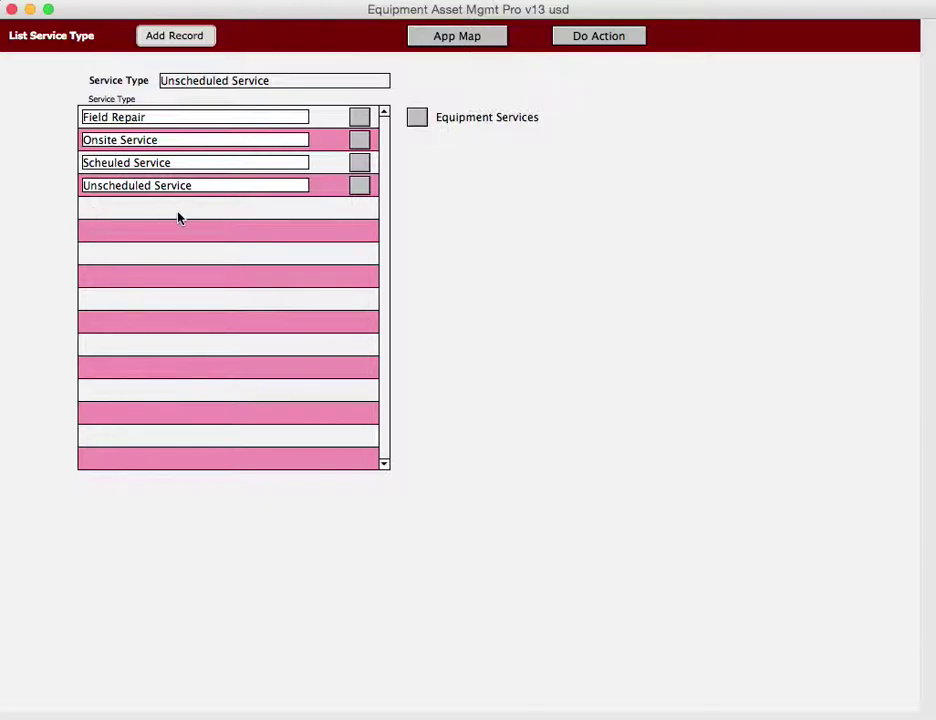
click(417, 118)
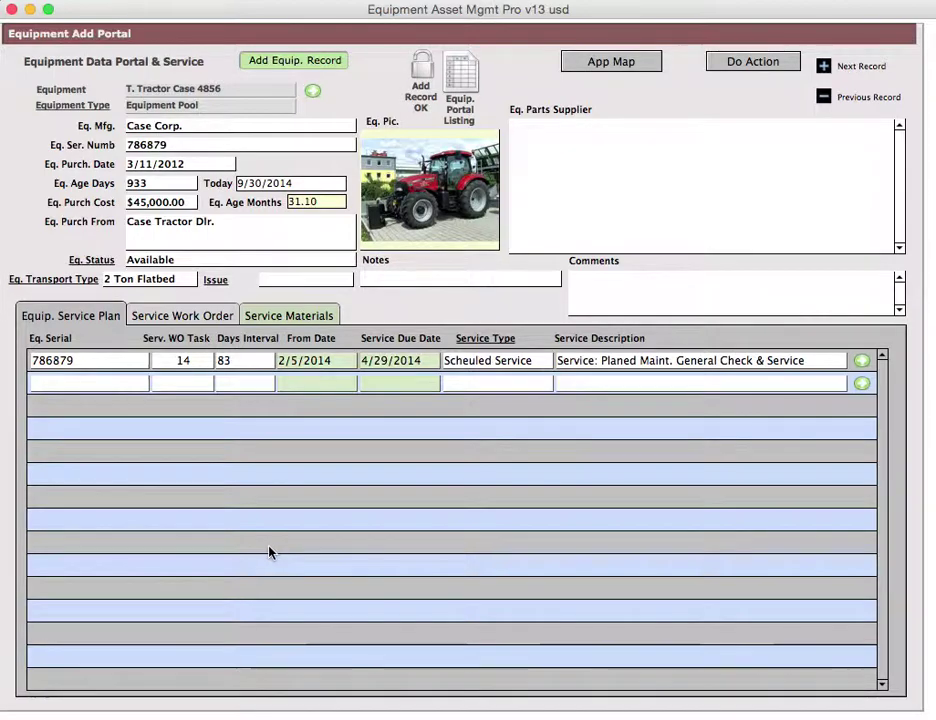
Step: Show the tractor's work order portal with the 4/29/2014 order for task 14
click(178, 317)
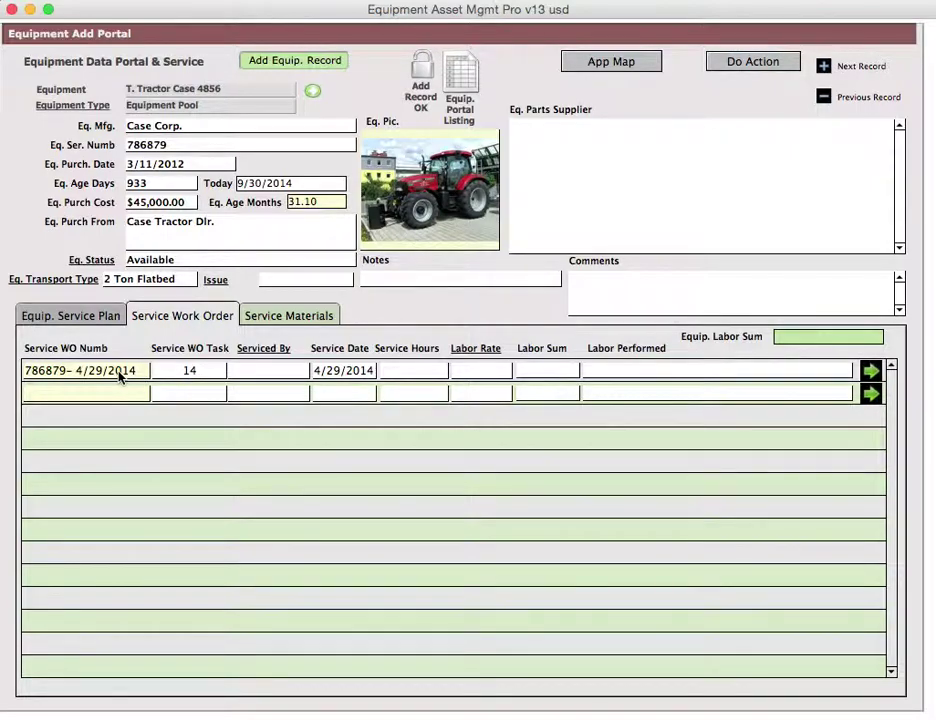
Step: Set Serviced By on the 4/29/2014 task 14 work order to the first listed technician
click(261, 371)
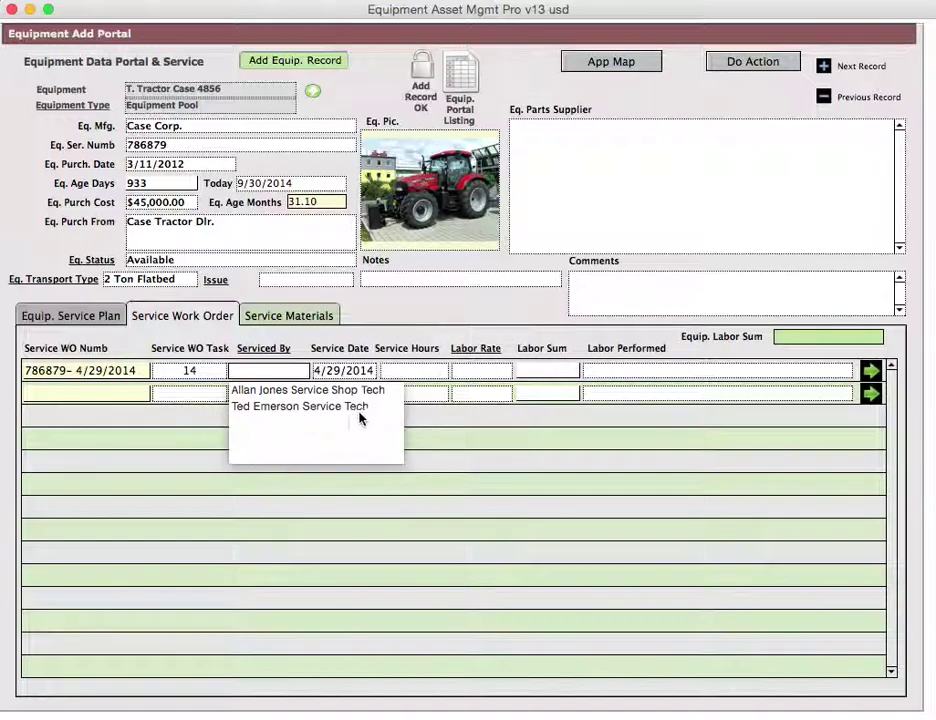
click(255, 397)
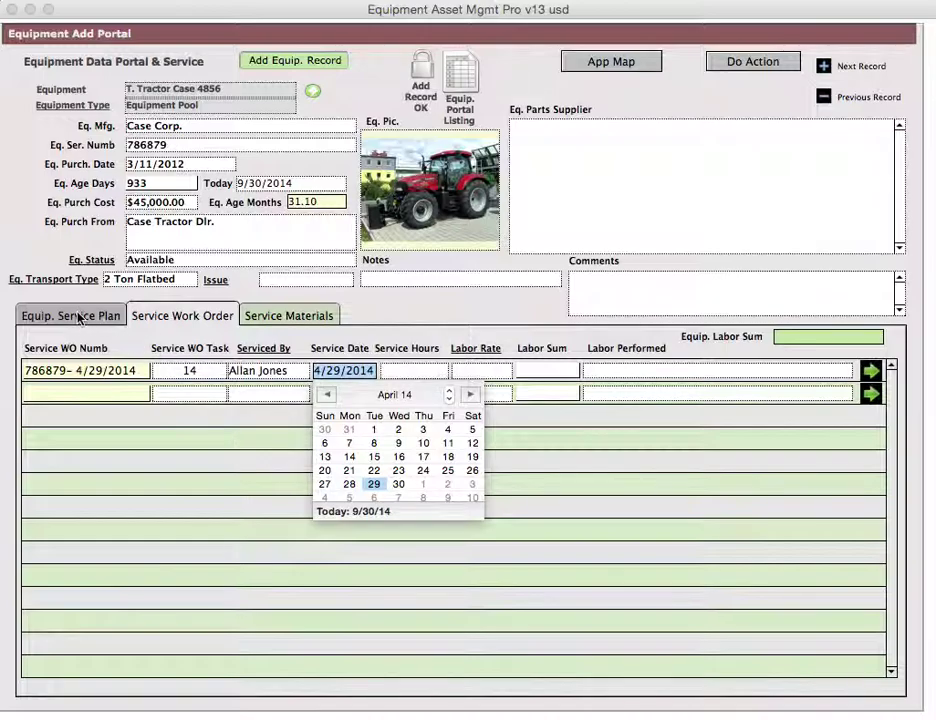
Step: Close the Service Date calendar and show the Labor Rate choices for row 1
click(405, 375)
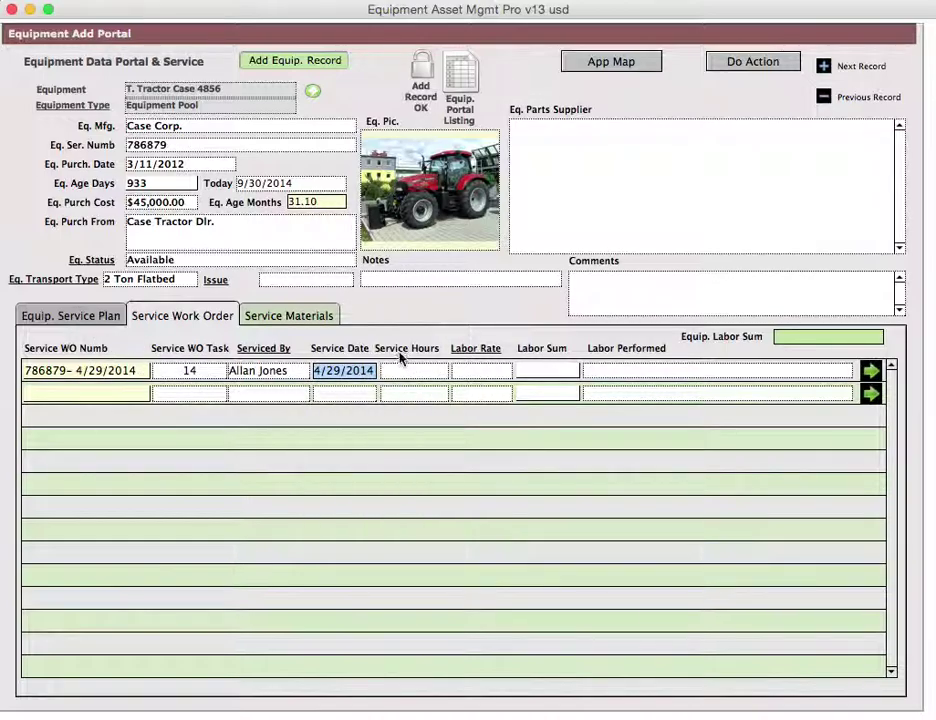
click(474, 372)
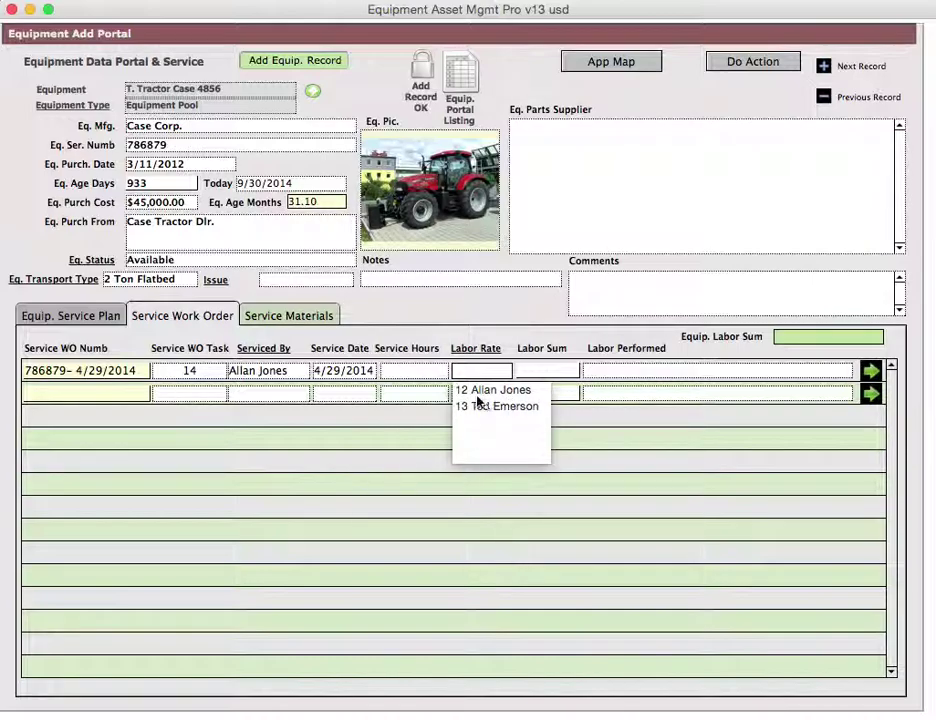
Step: Close the Labor Rate list without a choice and move into row 1's Labor Performed field
click(545, 371)
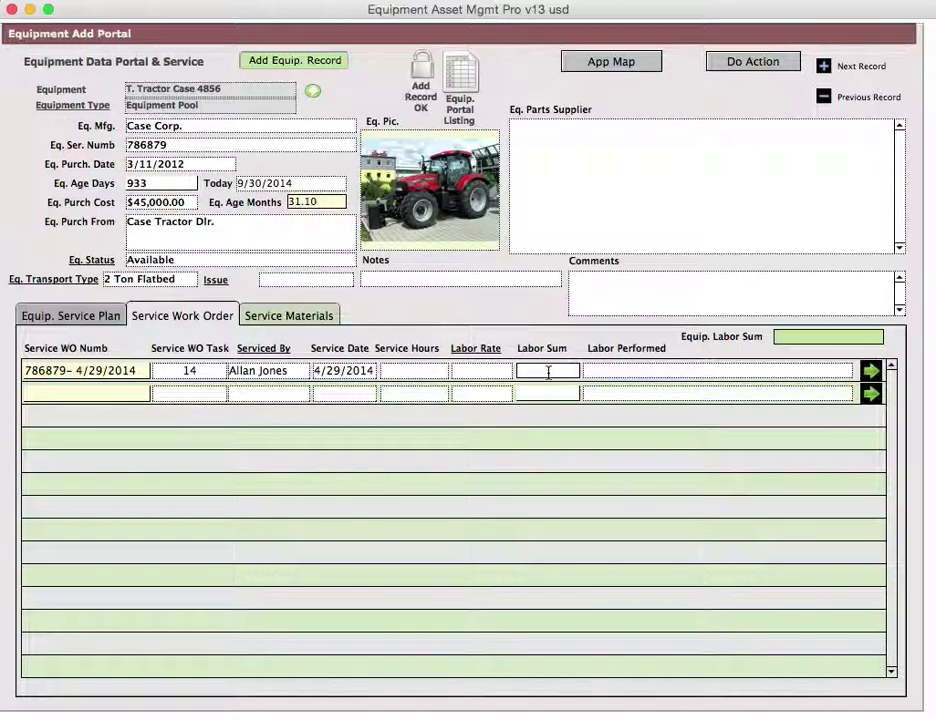
click(605, 371)
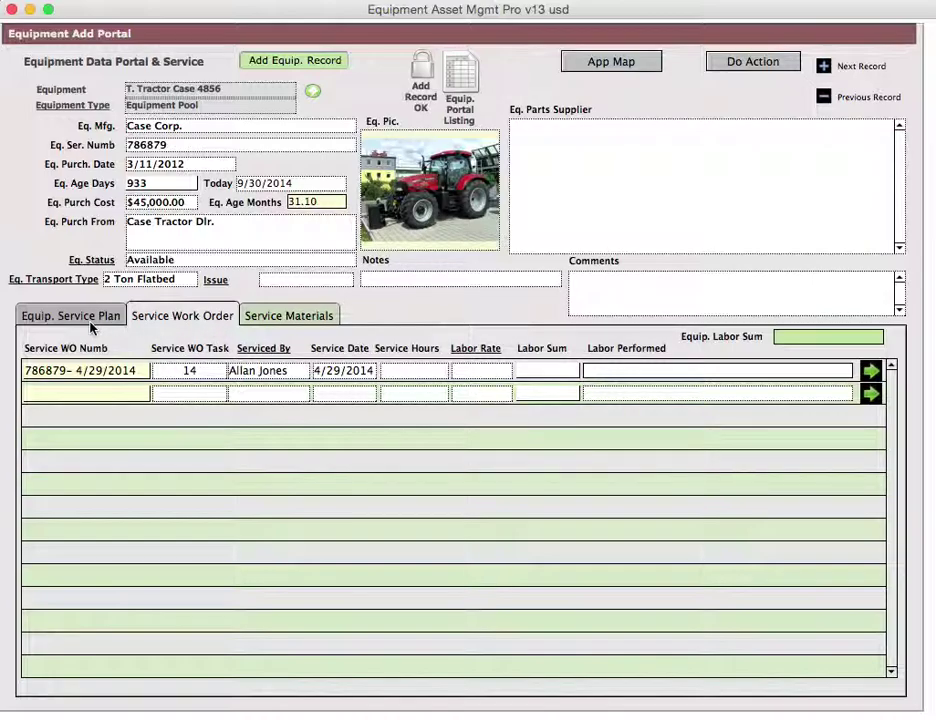
click(284, 318)
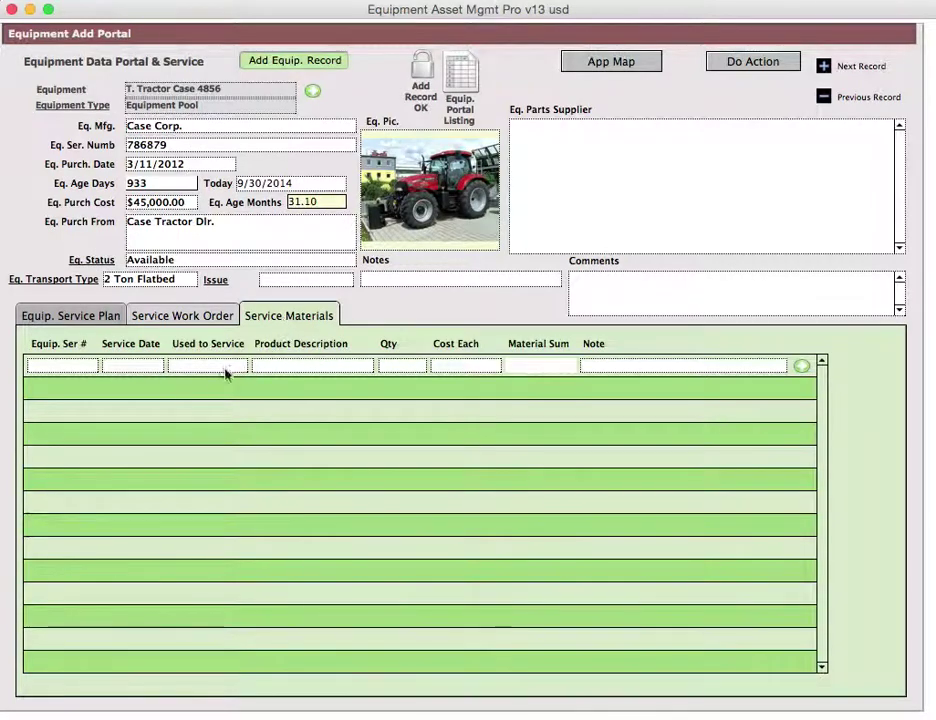
click(88, 366)
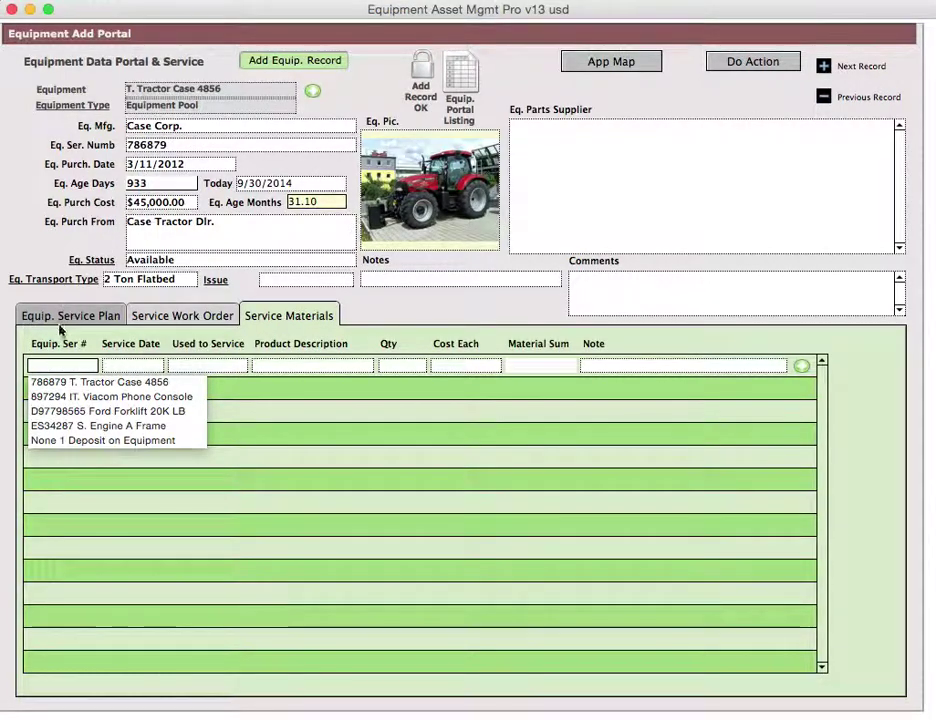
click(146, 365)
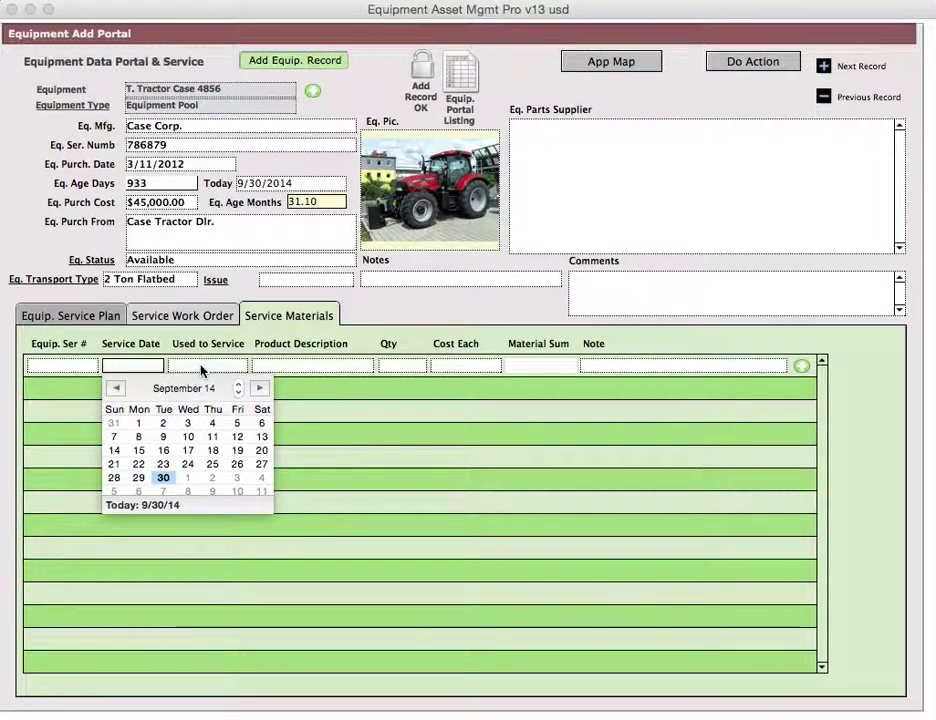
key(Escape)
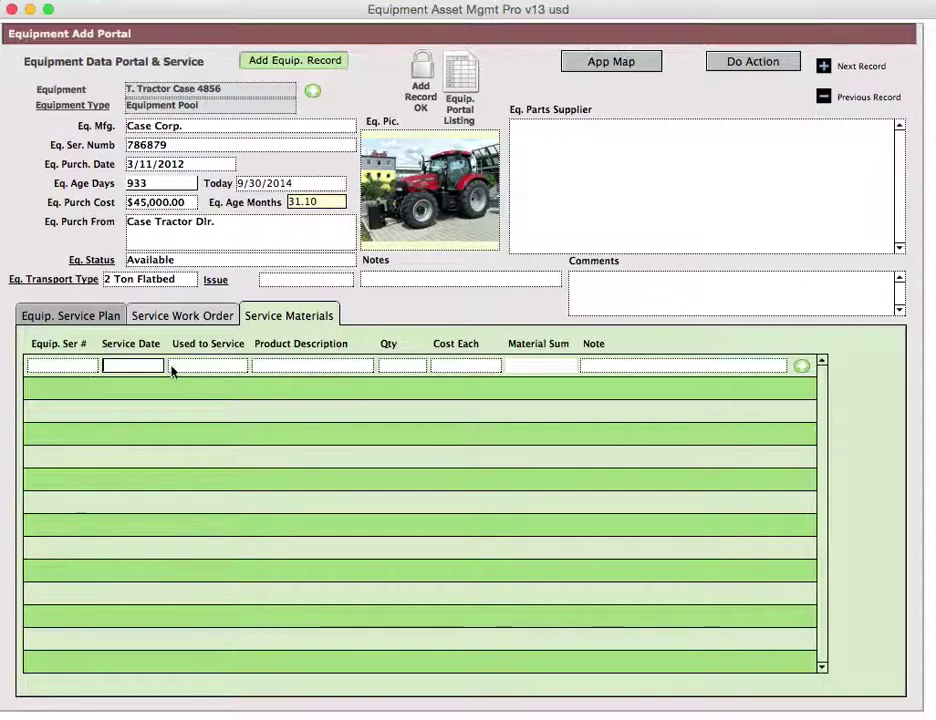
click(280, 367)
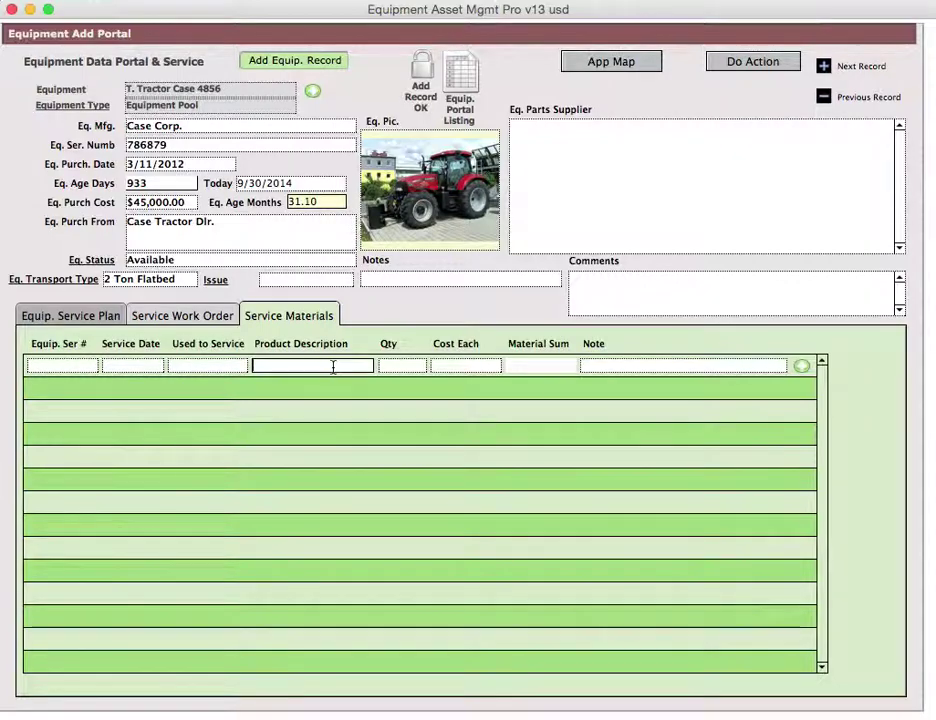
click(409, 365)
click(471, 366)
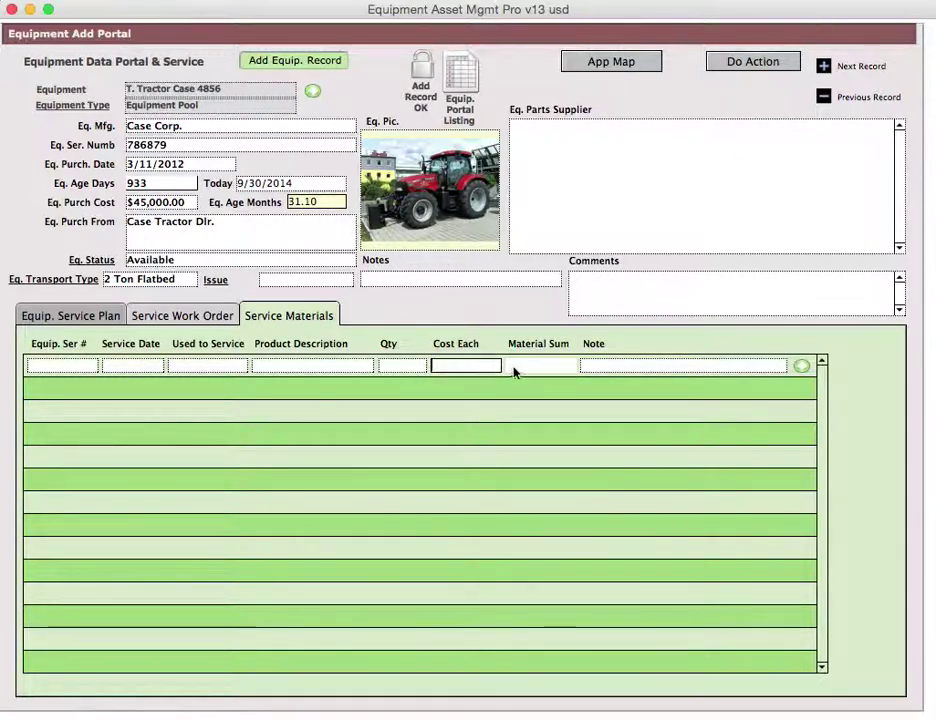
click(631, 367)
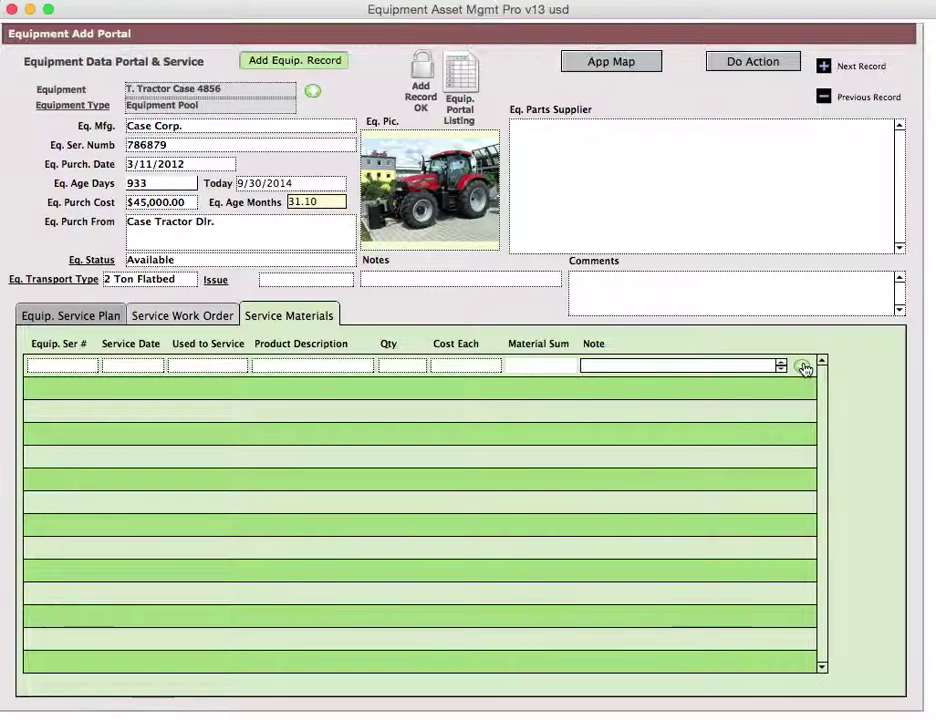
Step: Switch between the Service Work Order and Service Materials portals, ending on Service Work Order
click(196, 318)
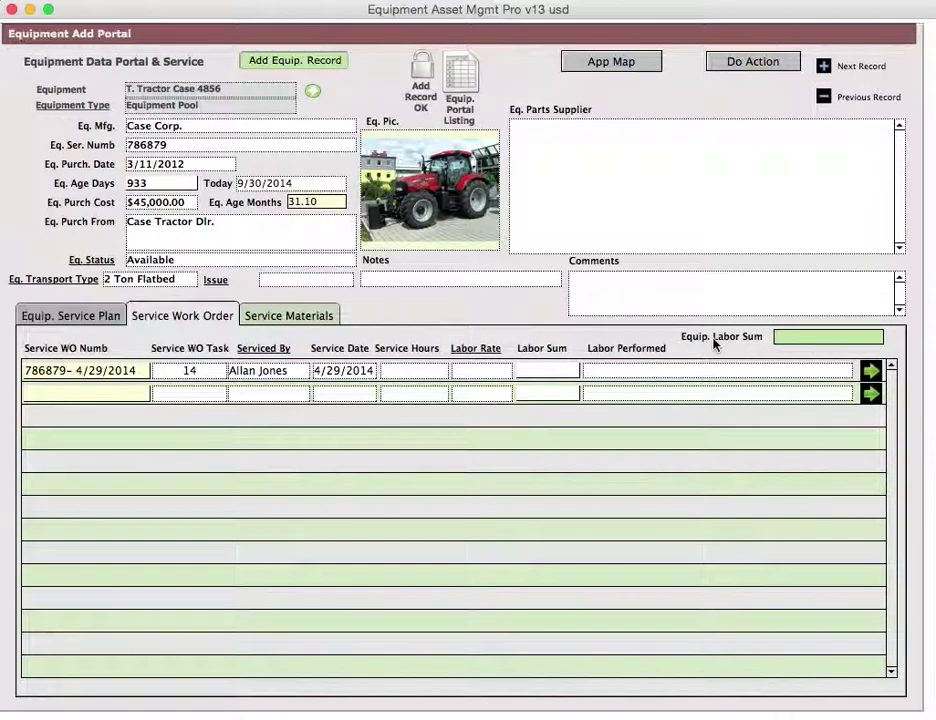
click(306, 315)
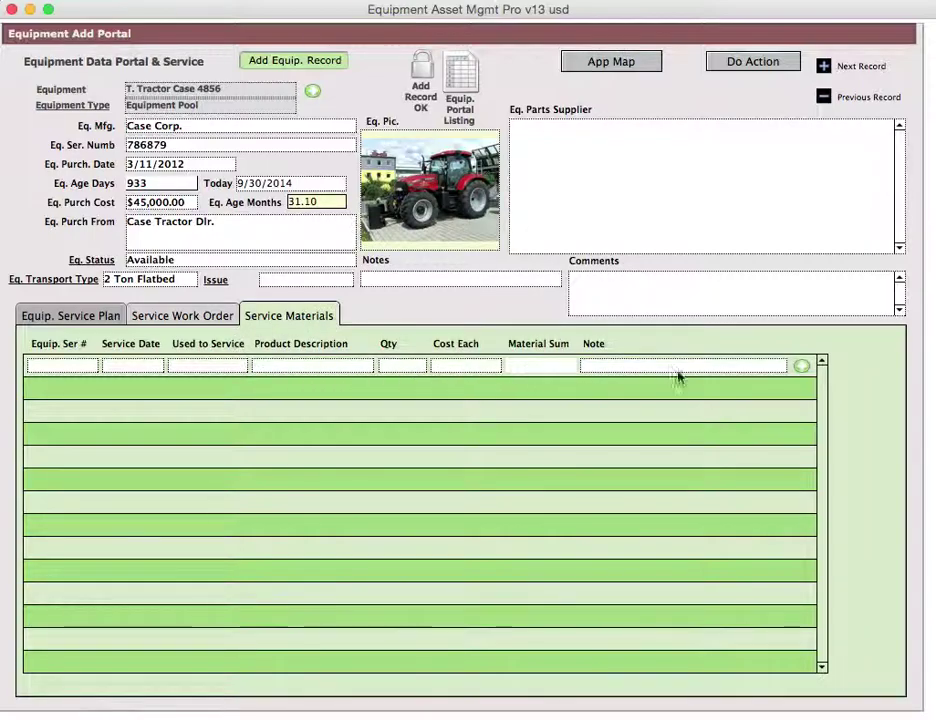
click(201, 318)
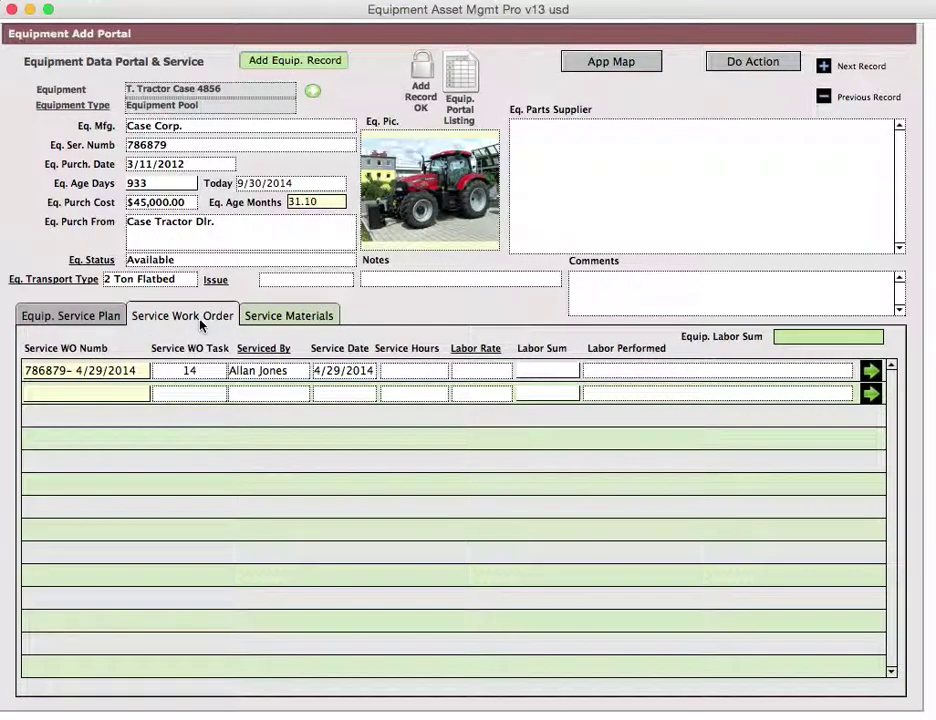
click(93, 318)
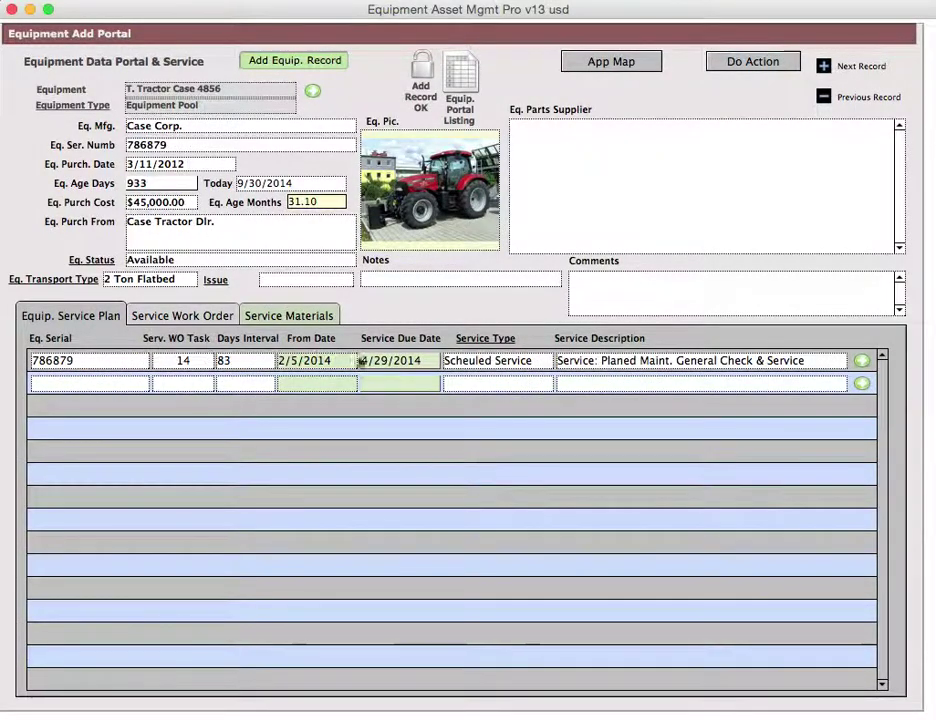